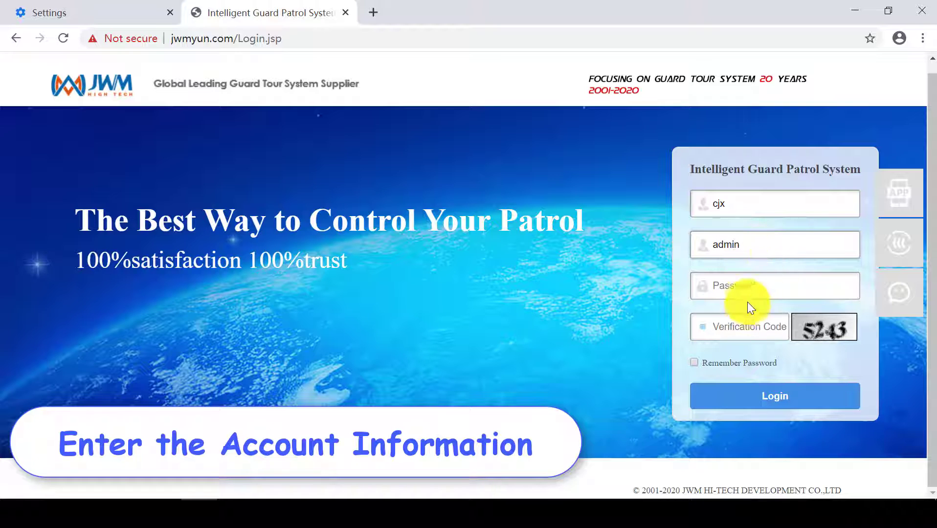
- Enter the account password and the verification code, and log in to the Intelligent Guard Patrol System
left_click(749, 289)
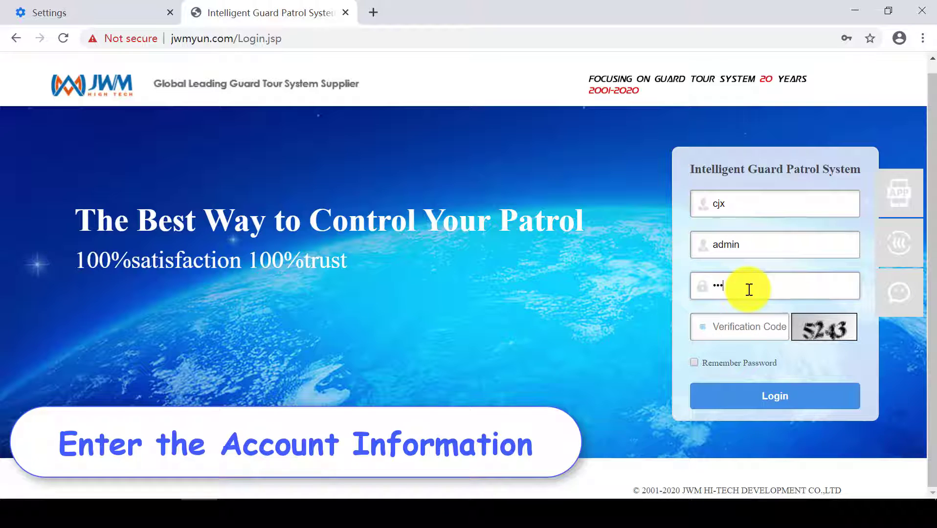
left_click(759, 326)
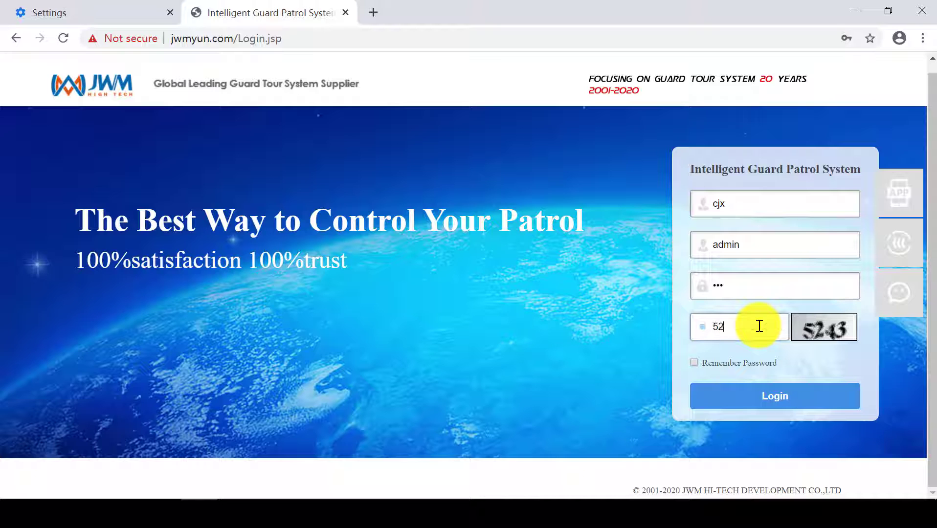
left_click(785, 396)
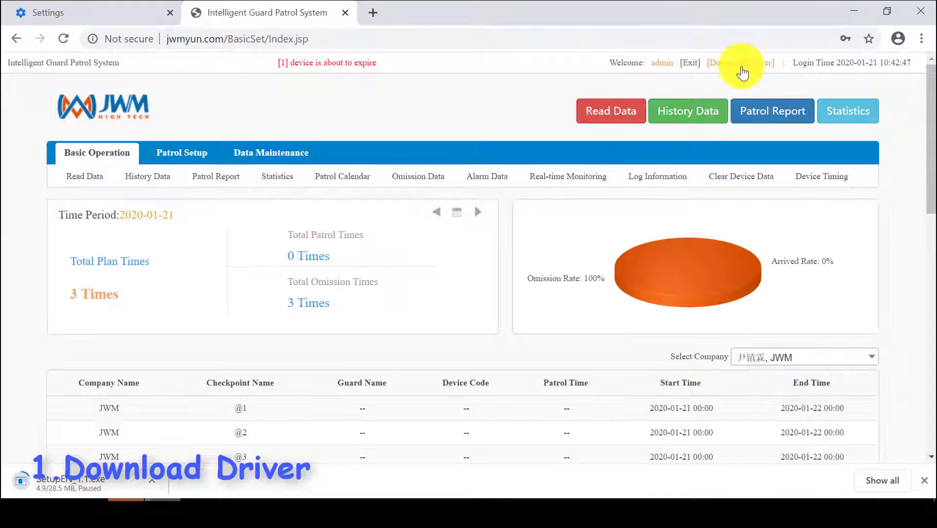
- Download the driver installer and run the downloaded SetupEN_1.1 (1).exe, allowing it past Windows SmartScreen
left_click(742, 62)
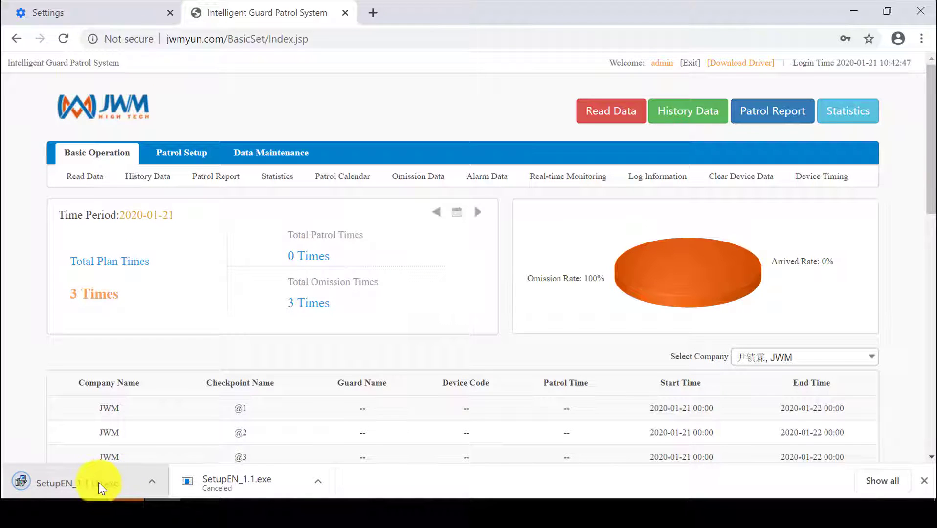
left_click(109, 476)
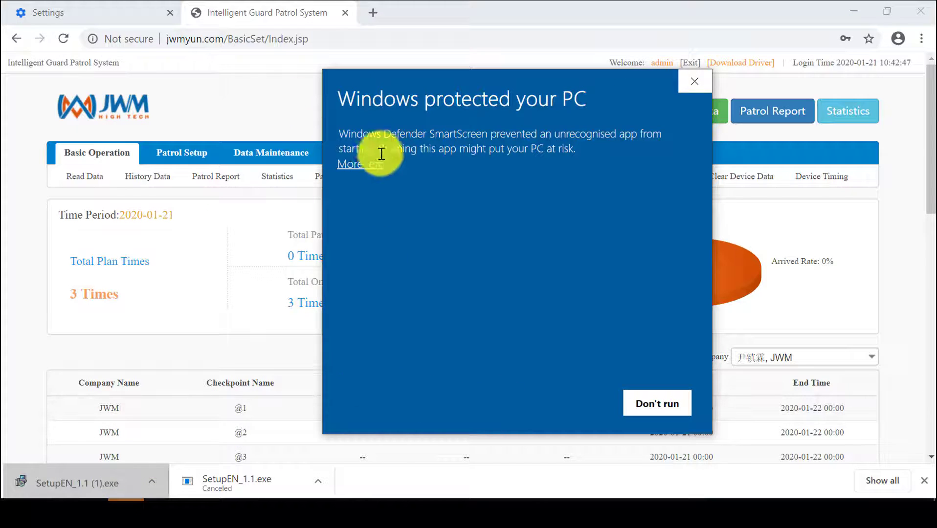
left_click(363, 164)
left_click(597, 398)
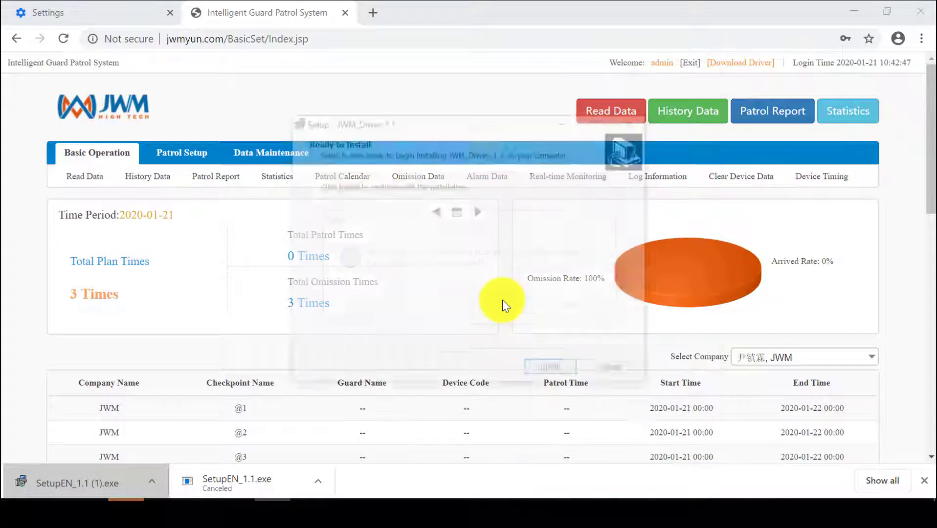
- Install JWM_Driver_1.1 with the Silicon Laboratories CP210x USB to UART Bridge driver, and finish the wizard with install driver enabled
left_click(551, 371)
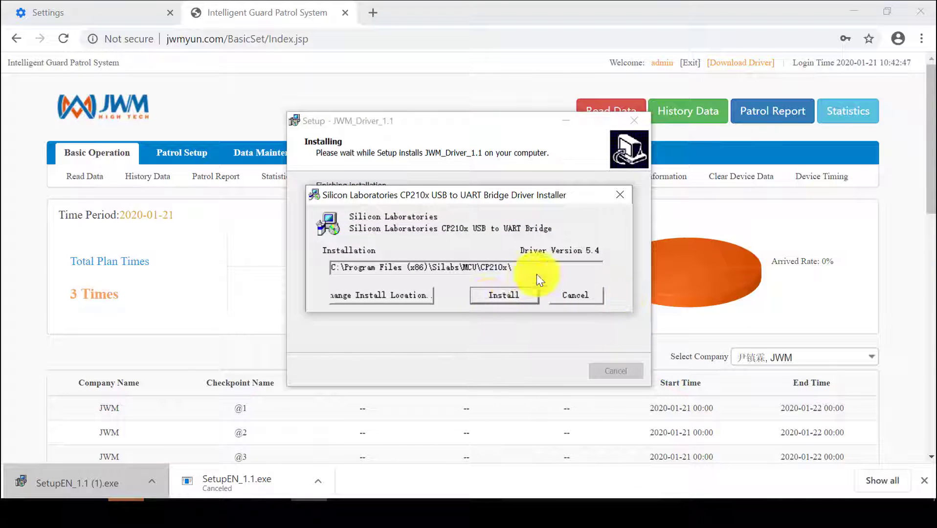
left_click(500, 293)
left_click(563, 283)
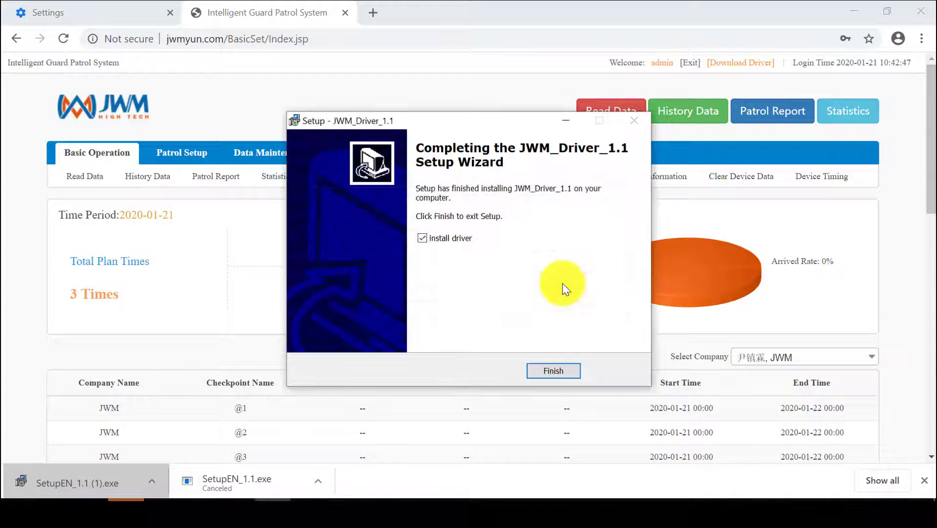
left_click(549, 368)
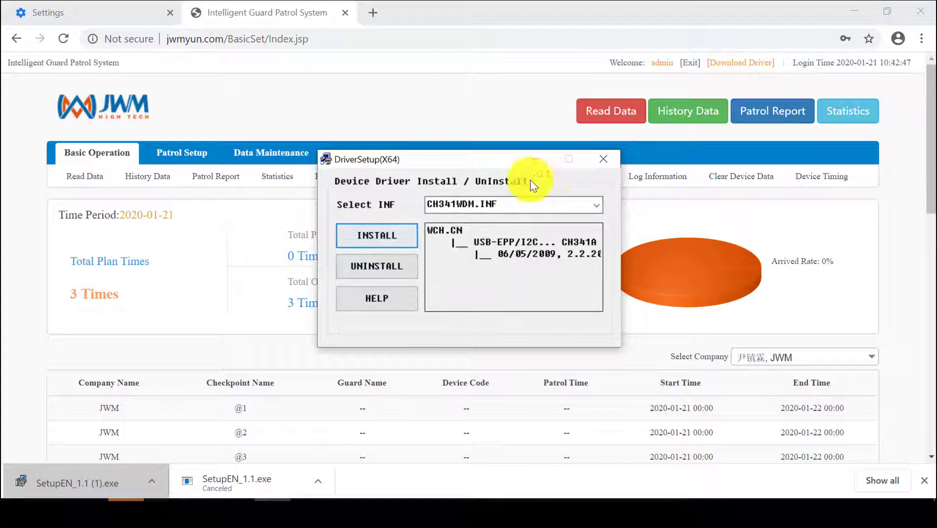
- Install the CH341WDM.INF device driver and close the driver setup window
left_click(398, 233)
left_click(567, 305)
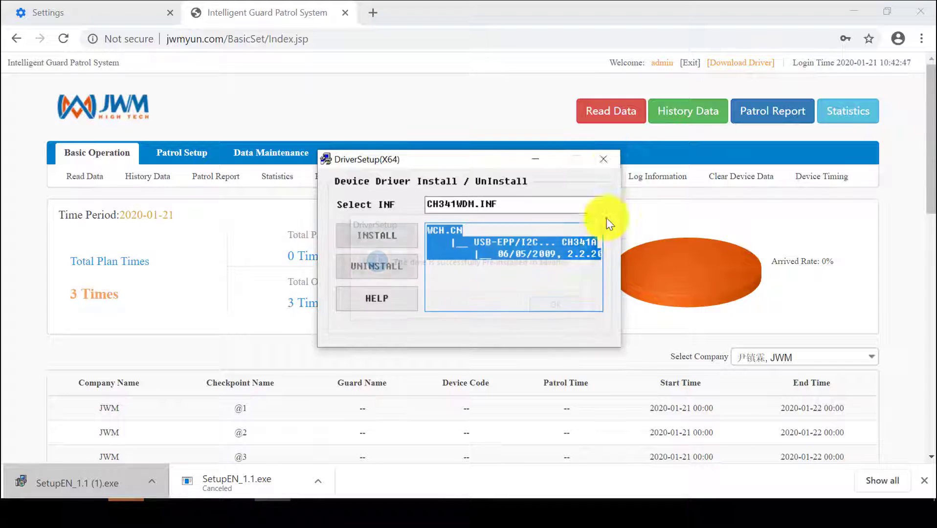
left_click(604, 159)
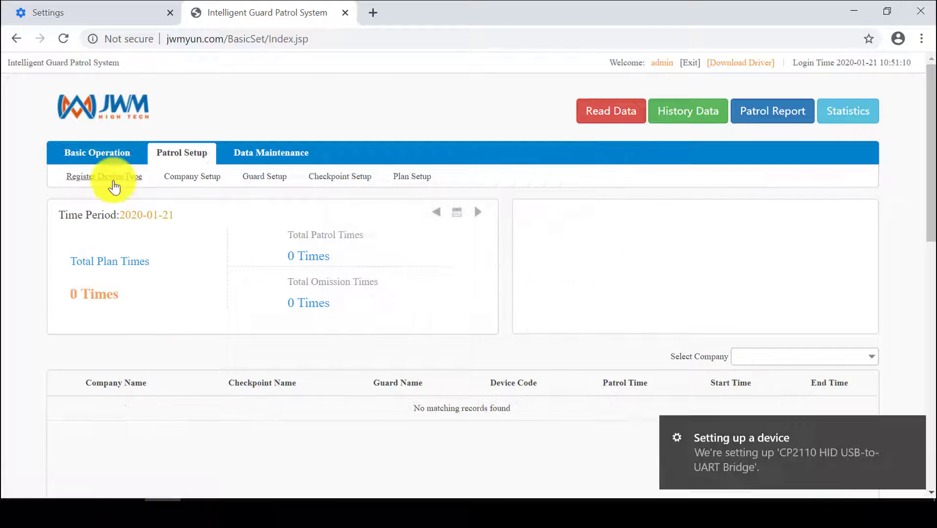
- Register the connected patrol device's type, 5000L4D, and close the device type dialog
left_click(119, 177)
left_click(560, 453)
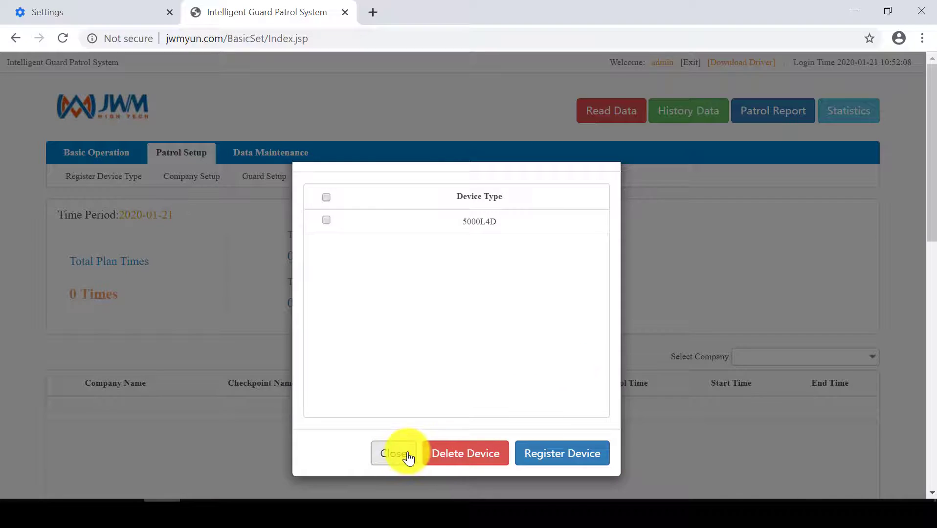
left_click(406, 457)
- Open the device list under data maintenance and add the connected 5000L4D device
left_click(206, 156)
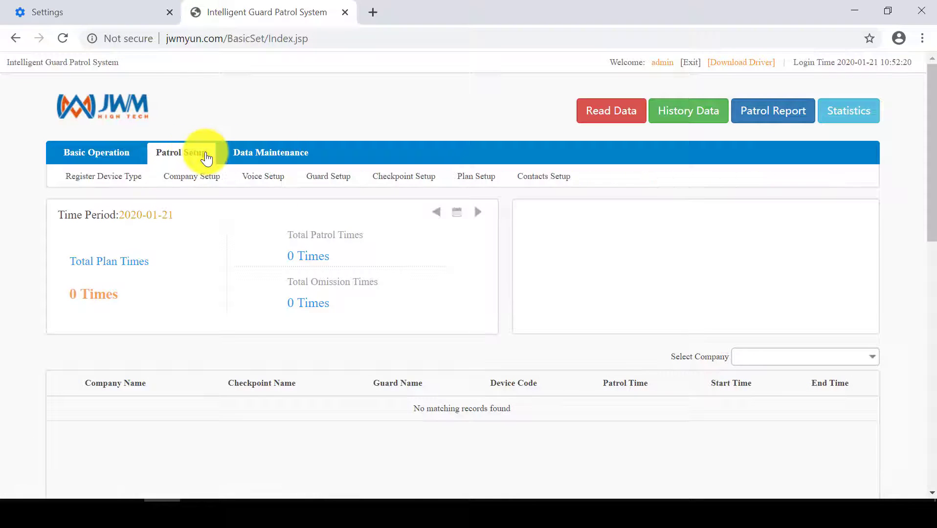
left_click(230, 152)
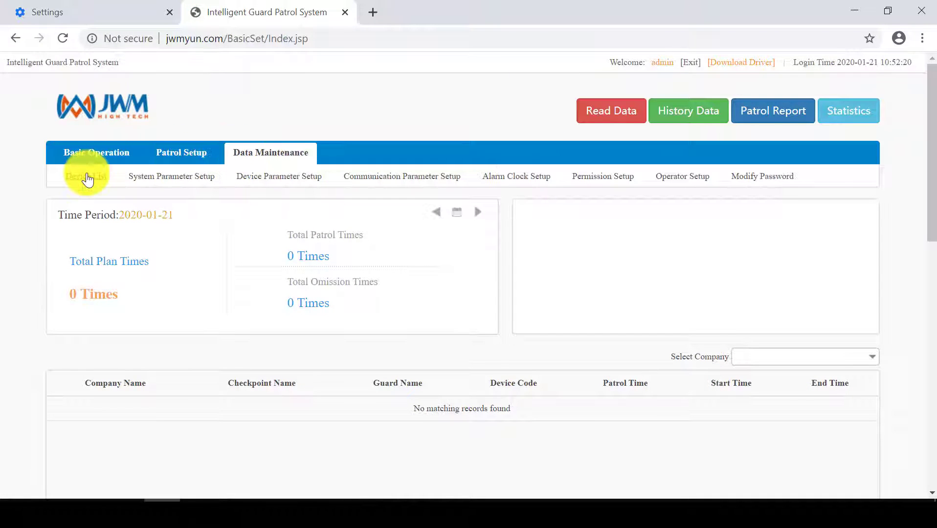
left_click(105, 181)
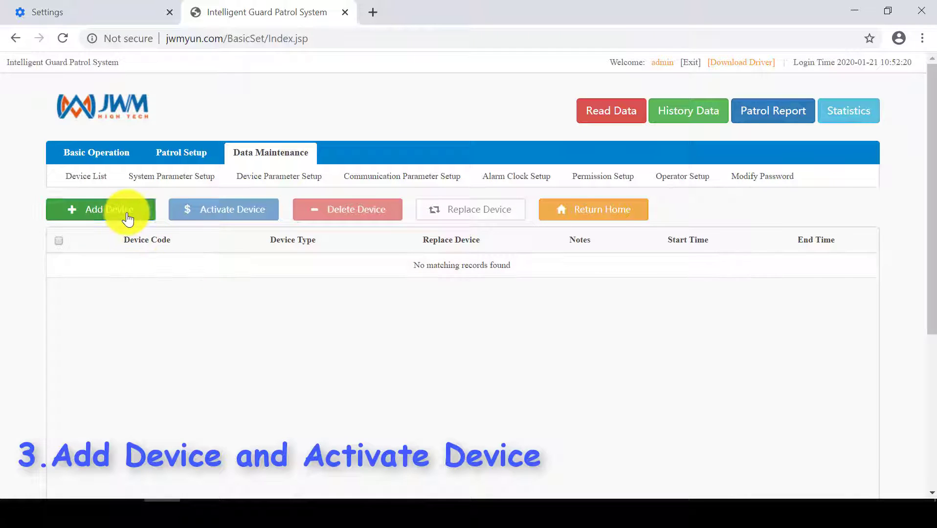
- Activate the 5000L4D device with the one-month 5000L4D purchase dated 2020-01-21 and confirm the activation
left_click(59, 264)
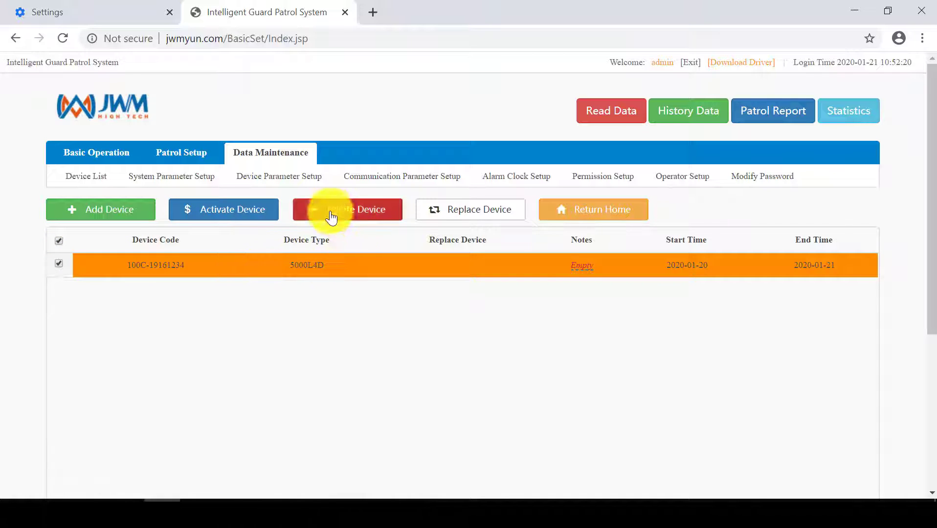
left_click(272, 209)
scroll(477, 350, "down", 2)
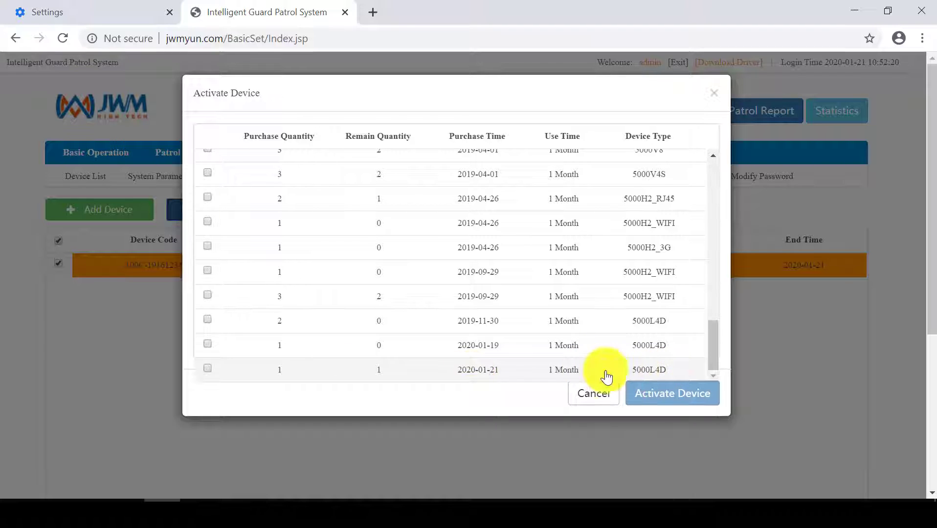
left_click(208, 369)
left_click(649, 405)
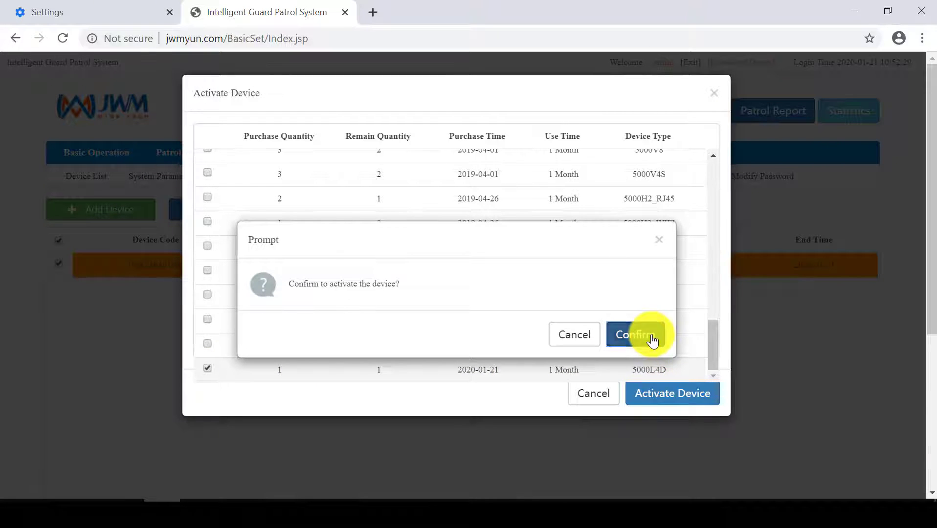
left_click(652, 341)
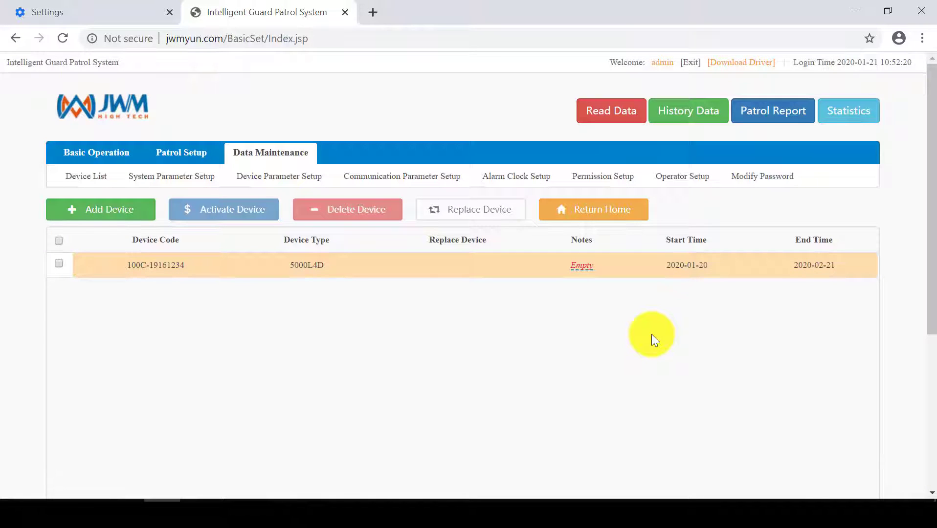
- Add a company named JWM in the company setup
left_click(178, 153)
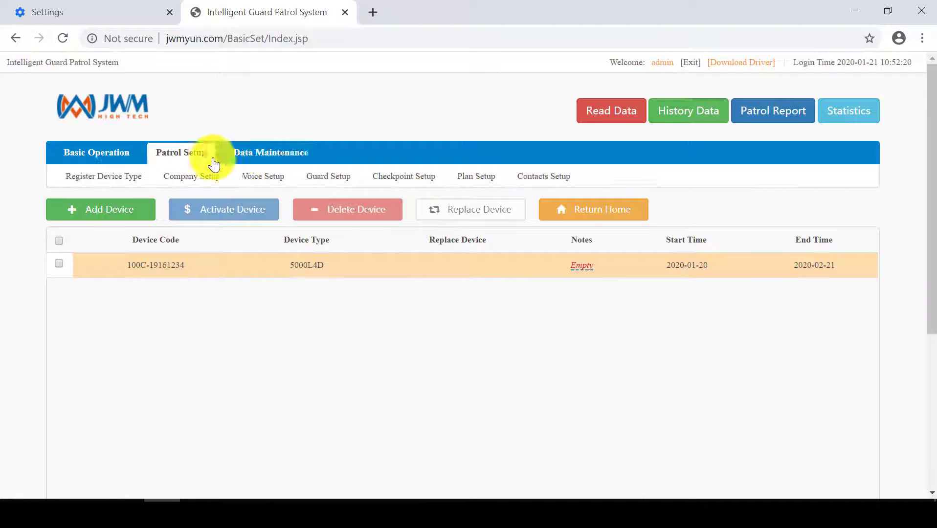
left_click(192, 181)
left_click(144, 214)
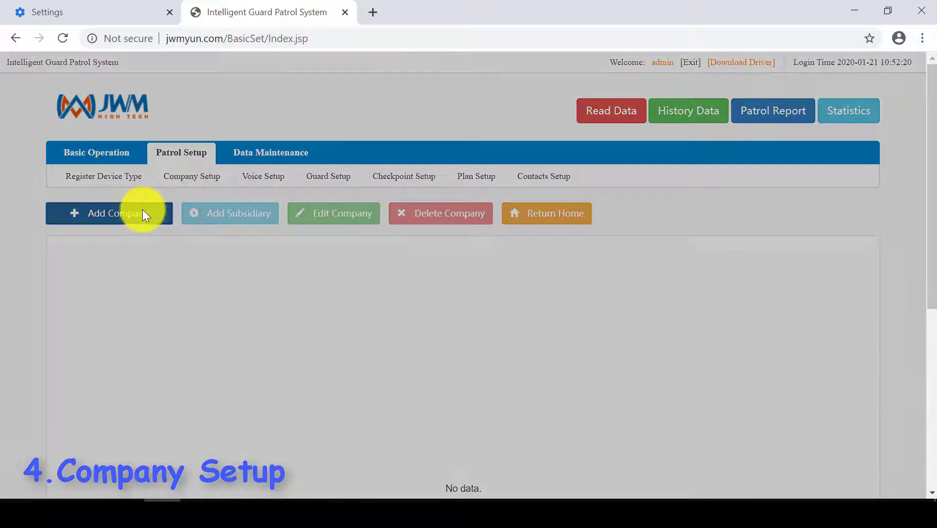
left_click(397, 284)
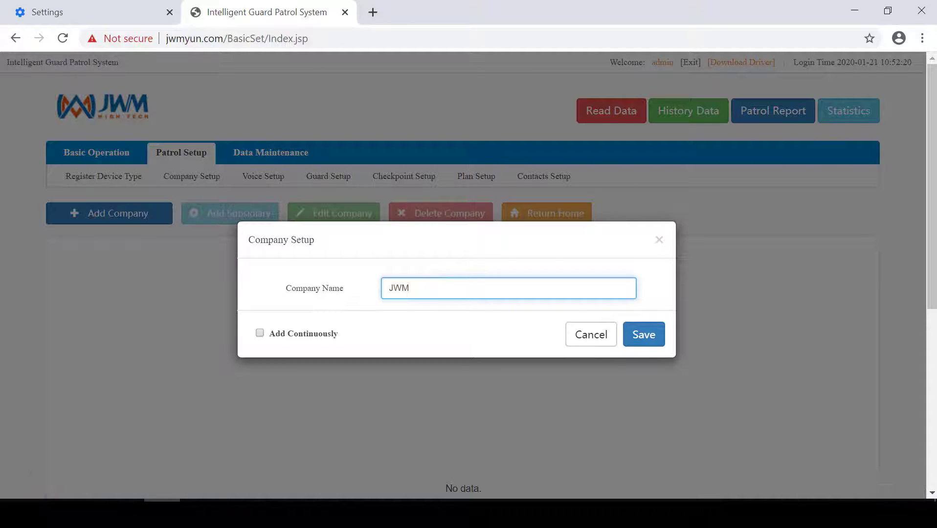
left_click(662, 342)
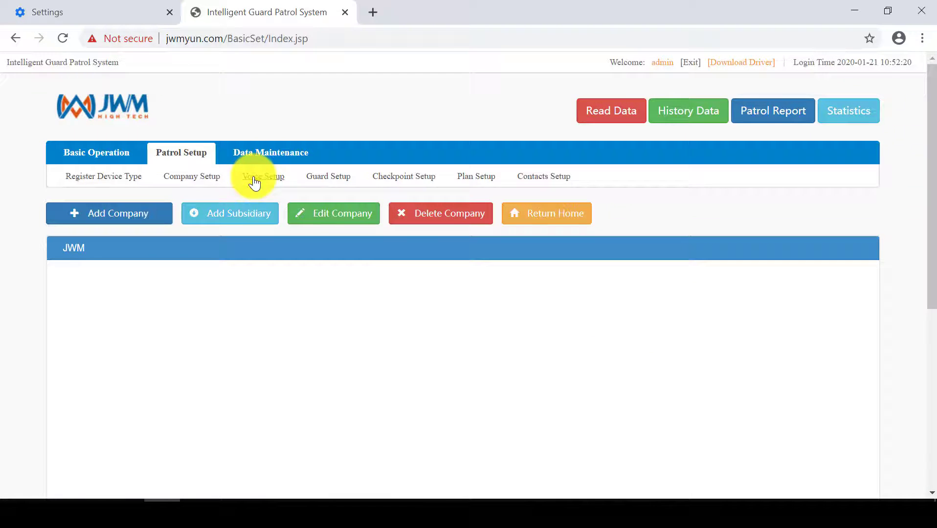
- Add a subsidiary named OFFICE under JWM, and select the JWM company
left_click(226, 215)
left_click(433, 286)
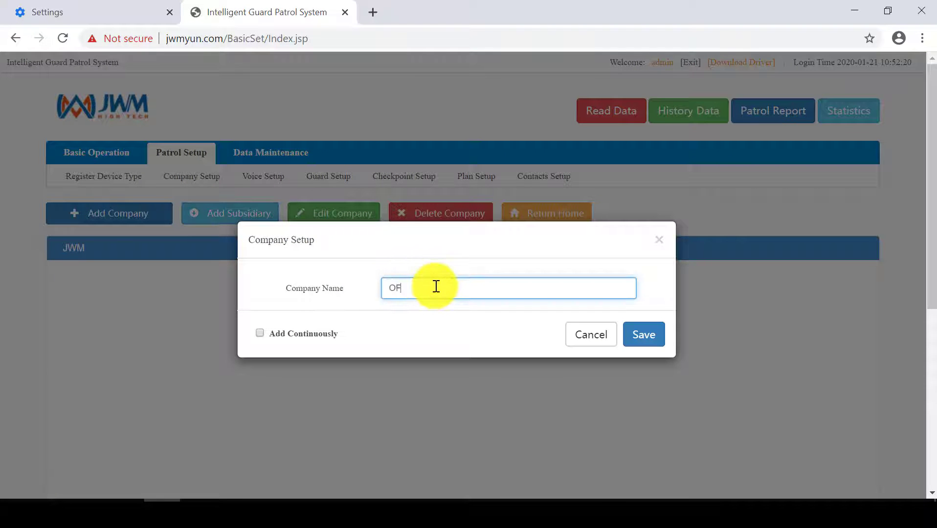
type("OFFICE")
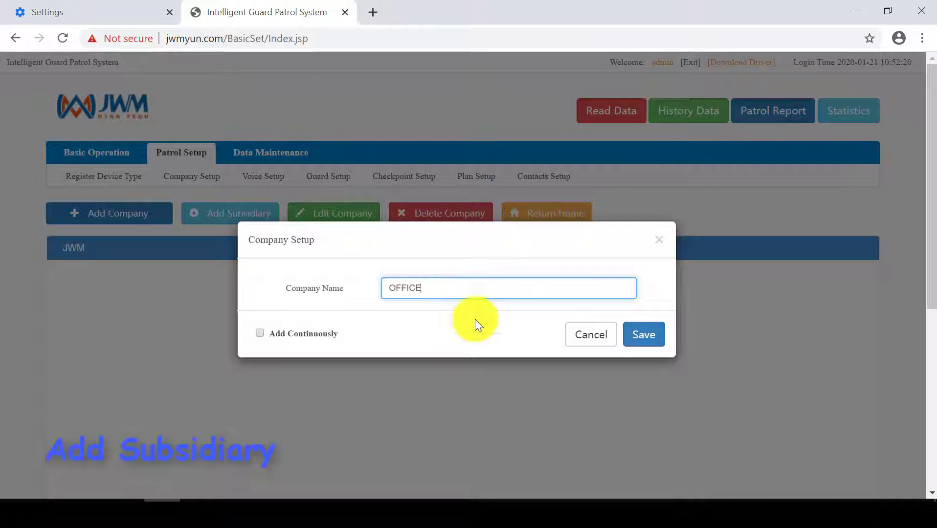
left_click(632, 332)
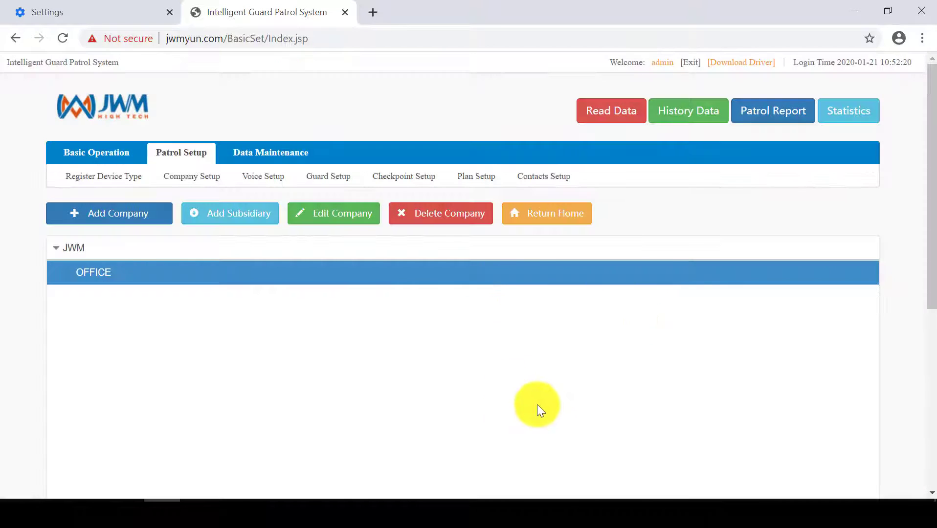
left_click(66, 250)
left_click(66, 250)
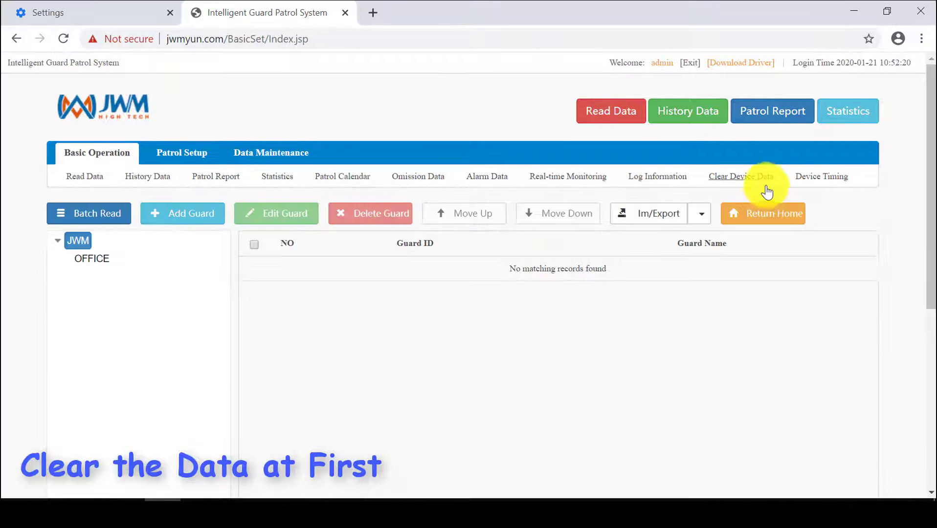
- Clear the data stored in the patrol device and confirm the clearing
left_click(766, 190)
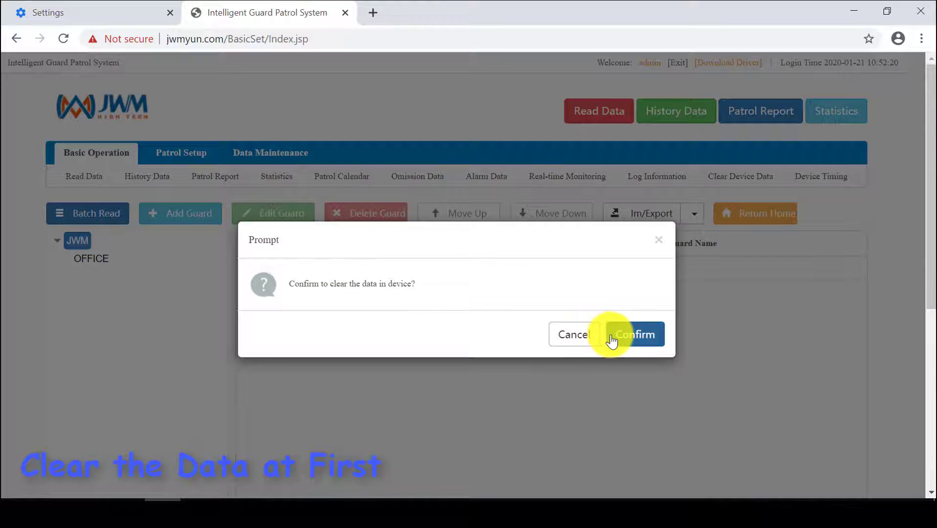
left_click(612, 341)
left_click(612, 337)
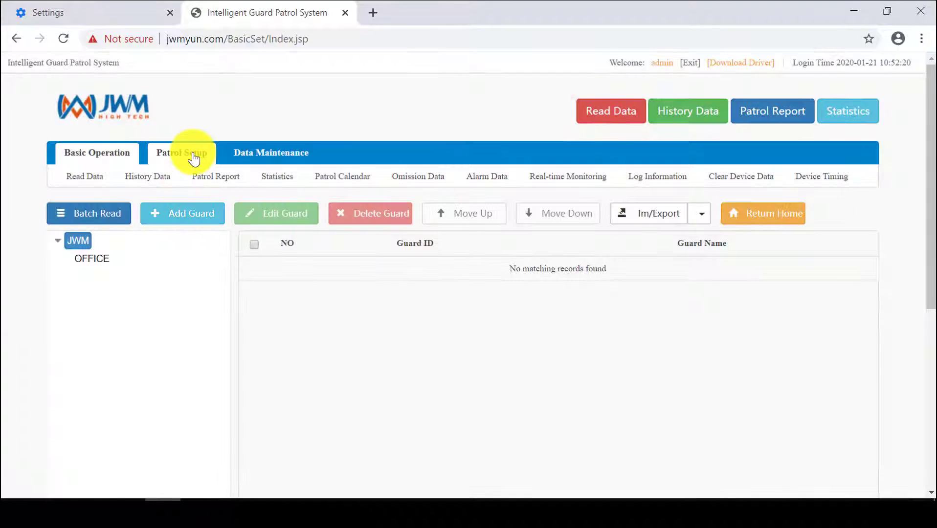
- Batch-read the guard tags from the connected device into company JWM in the guard setup
mouse_move(188, 156)
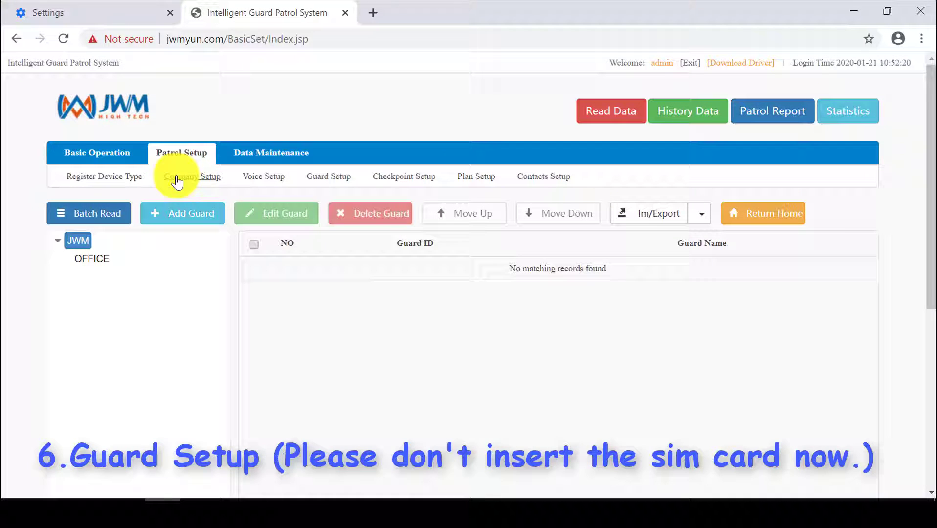
left_click(313, 181)
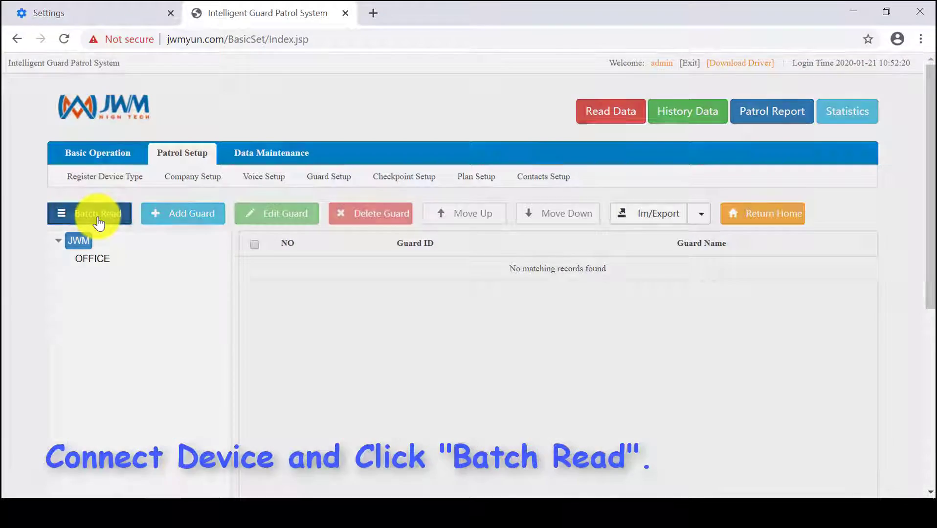
left_click(96, 215)
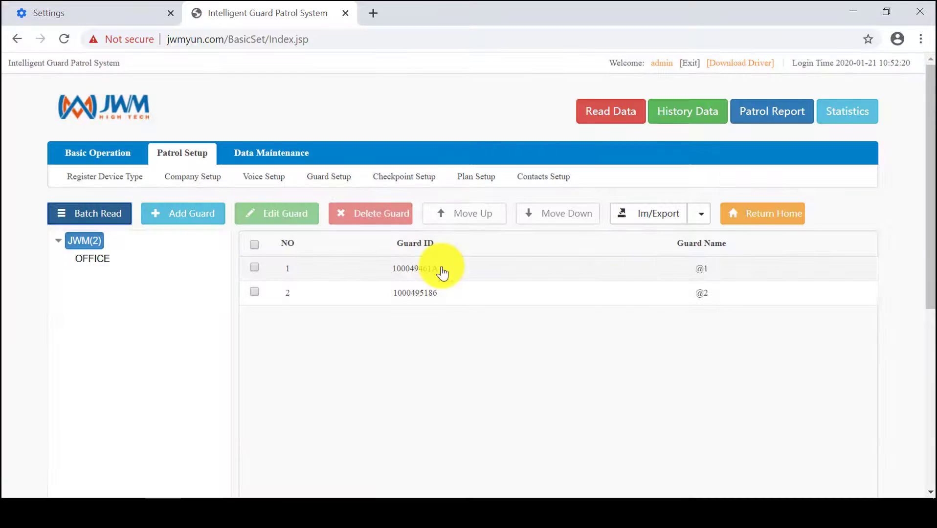
- Rename the first guard in the JWM guard list as GUARD1 and save it
left_click(443, 269)
left_click(282, 215)
double_click(397, 280)
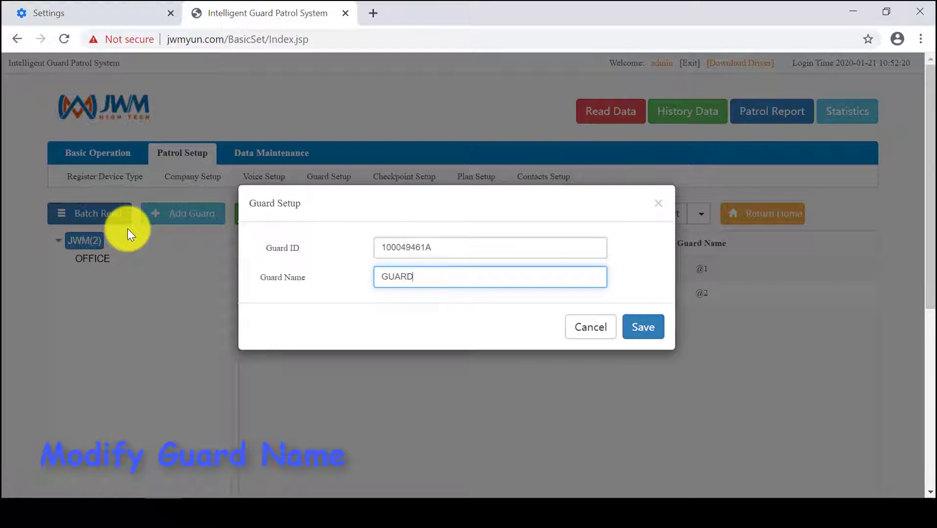
left_click(635, 329)
- Rename the second guard in the JWM guard list as GUARD2 and save it
left_click(688, 296)
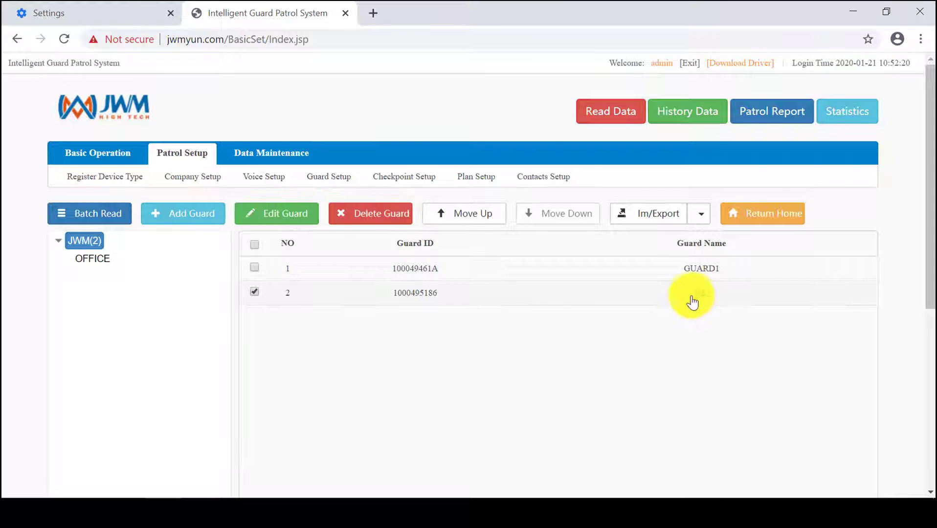
left_click(295, 216)
double_click(429, 272)
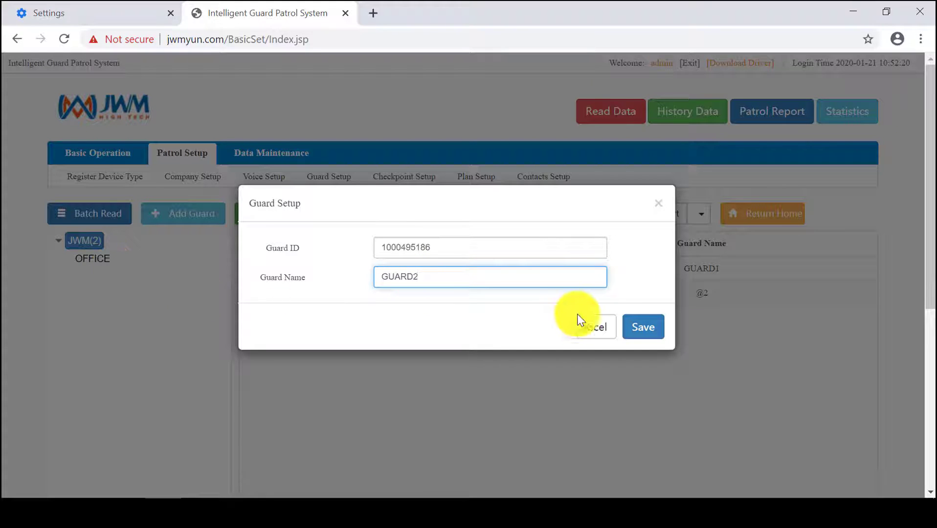
left_click(636, 329)
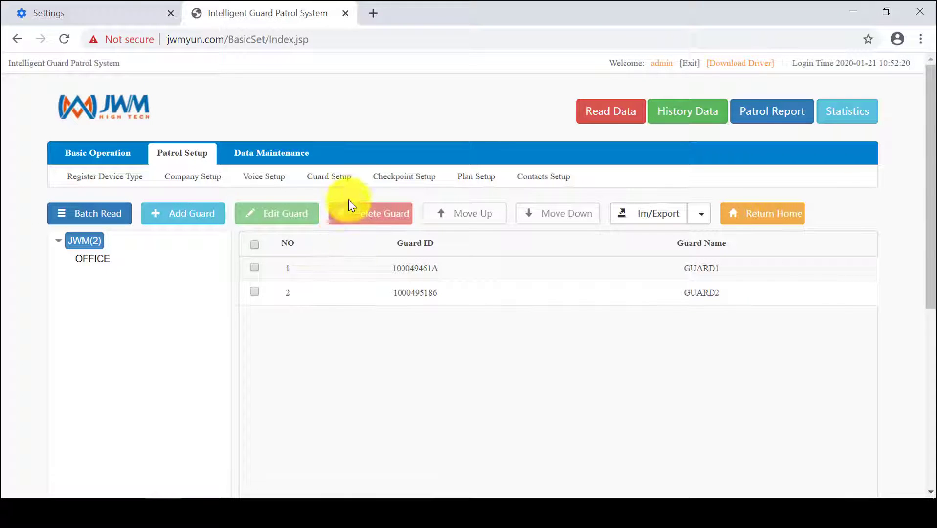
- Batch-read the checkpoints from the device into company JWM, and rename the first checkpoint as CHECKPOINT1
left_click(421, 180)
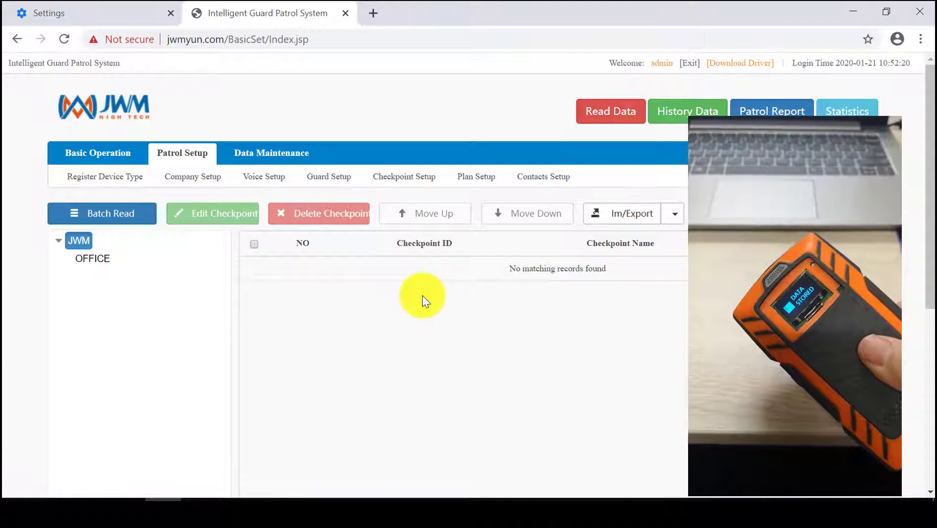
left_click(141, 210)
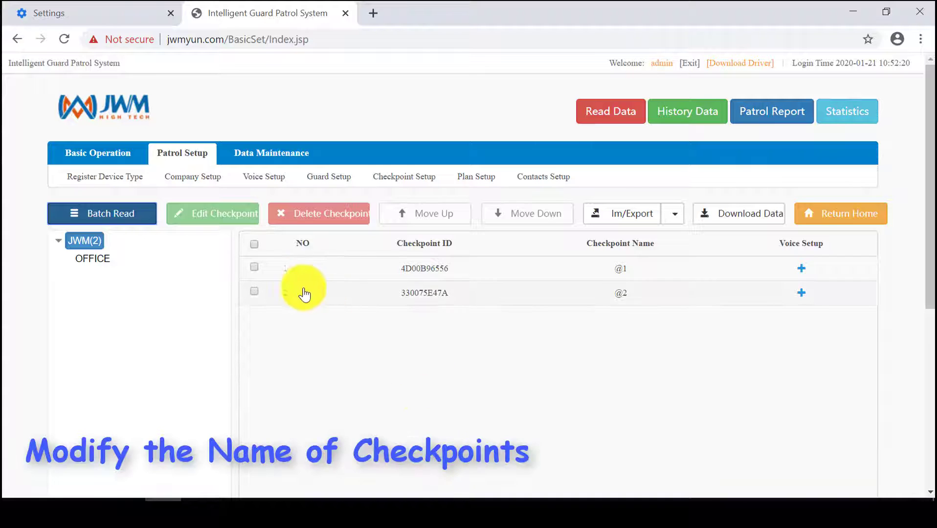
left_click(619, 269)
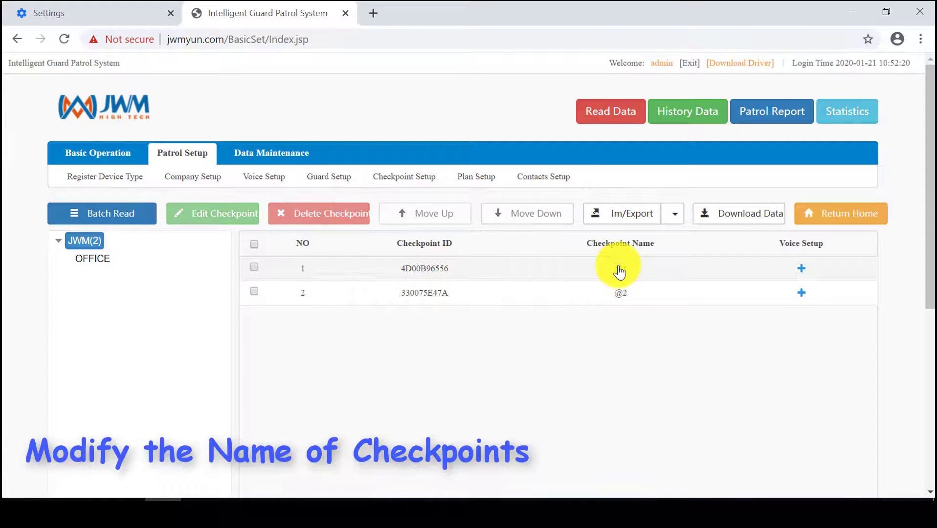
double_click(618, 268)
double_click(523, 284)
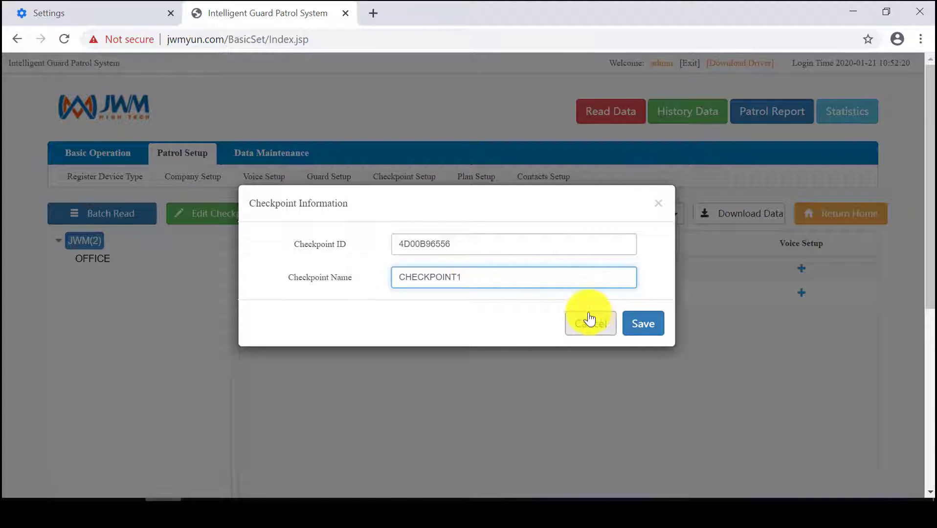
left_click(646, 333)
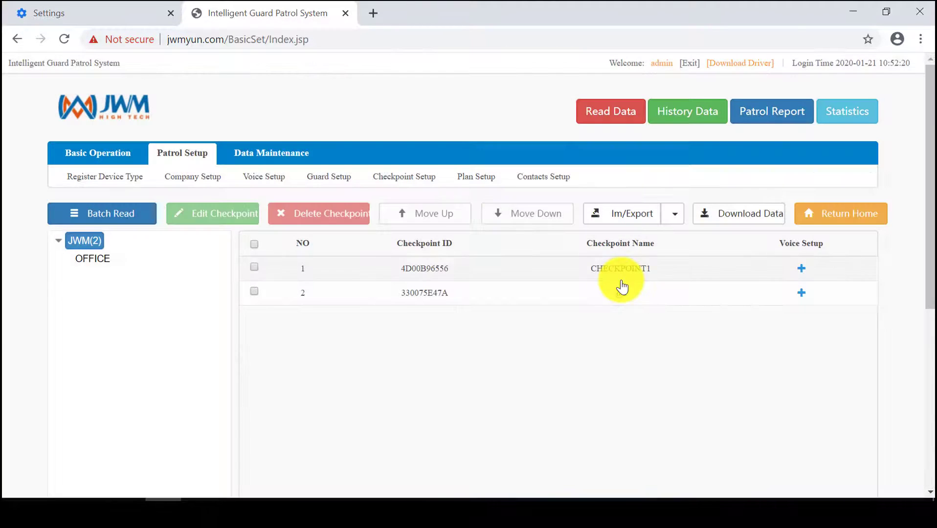
- Rename the second checkpoint in the JWM checkpoint list as CHECKPOINT2 and save it
key("Tab")
type("CHE")
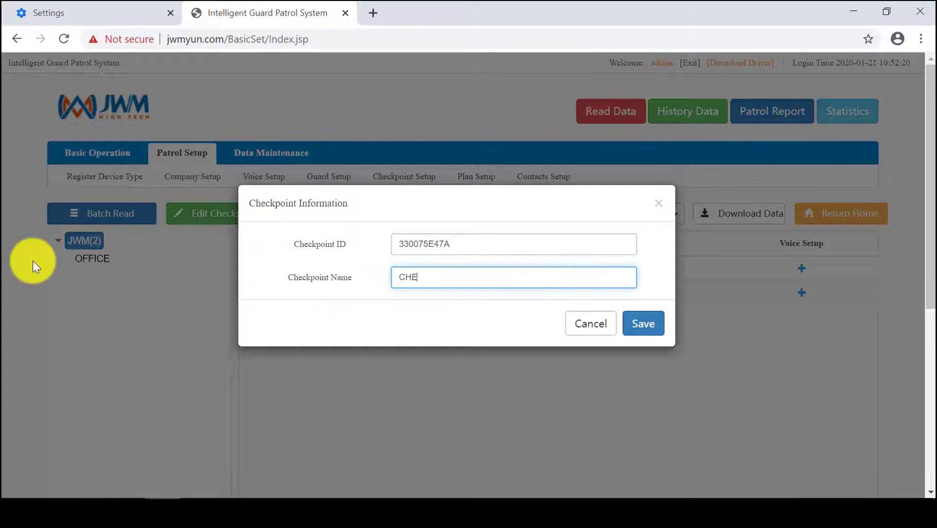
type("CKPOINR")
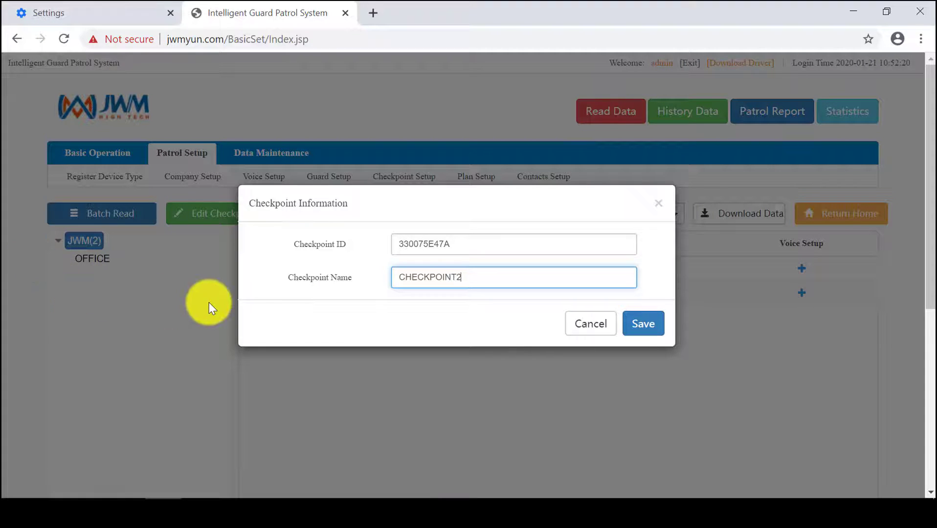
left_click(655, 325)
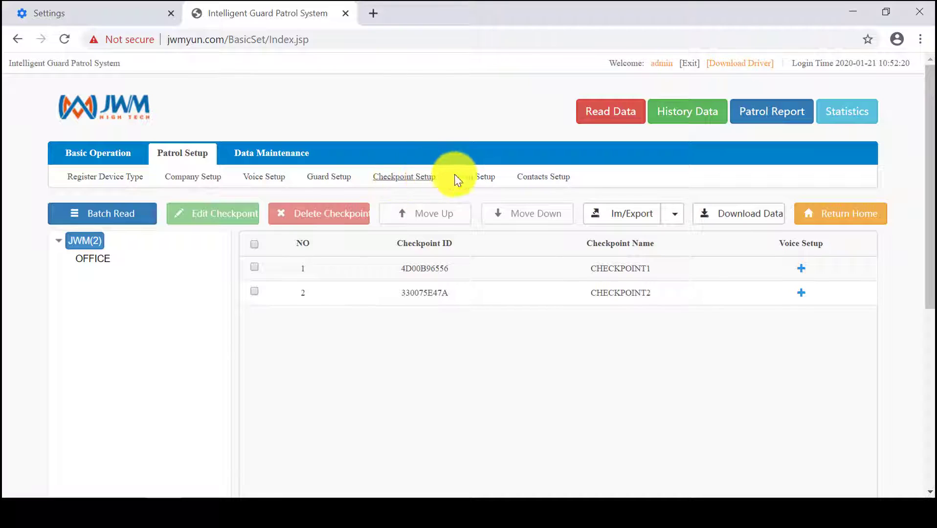
- Start a new patrol plan for company JWM and include all its checkpoints
left_click(470, 178)
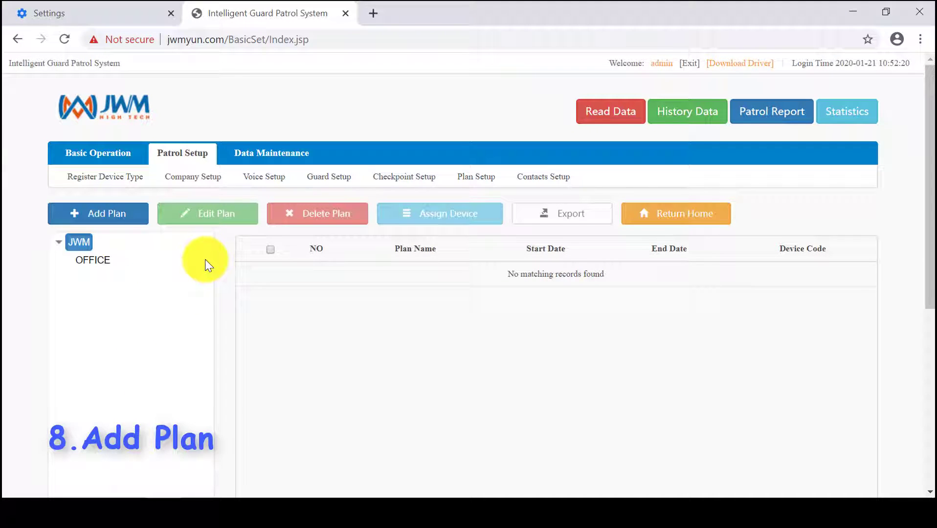
left_click(128, 215)
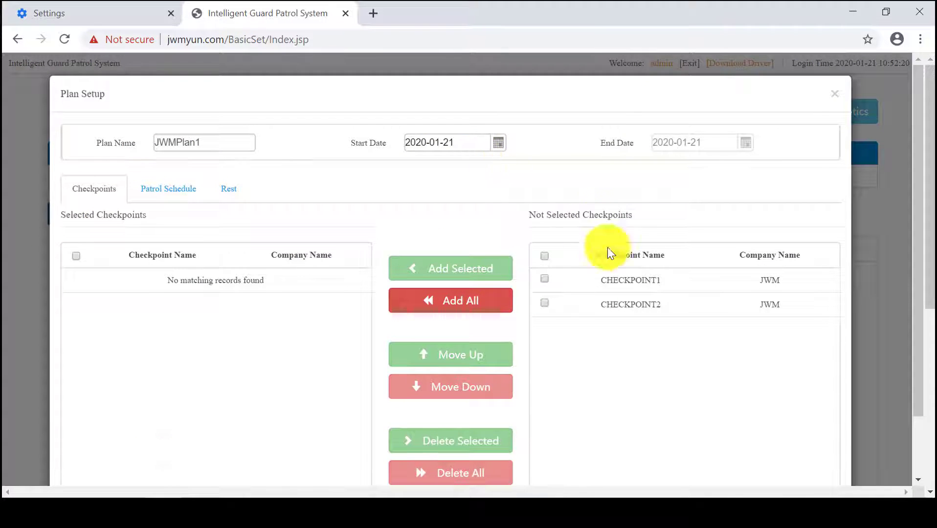
left_click(463, 299)
- Start a batch patrol schedule in the plan for GUARD1, with start time 08:00 and end time 20:00
scroll(293, 332, "down", 3)
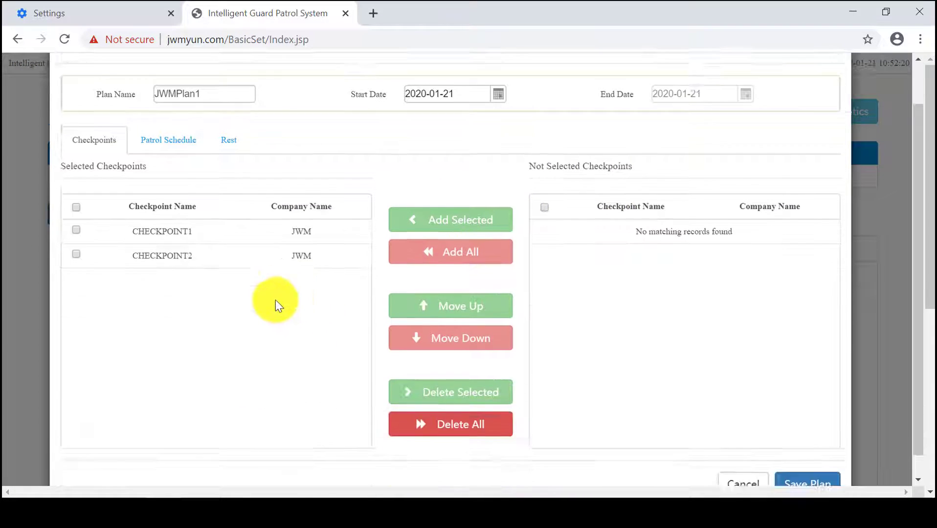
left_click(205, 128)
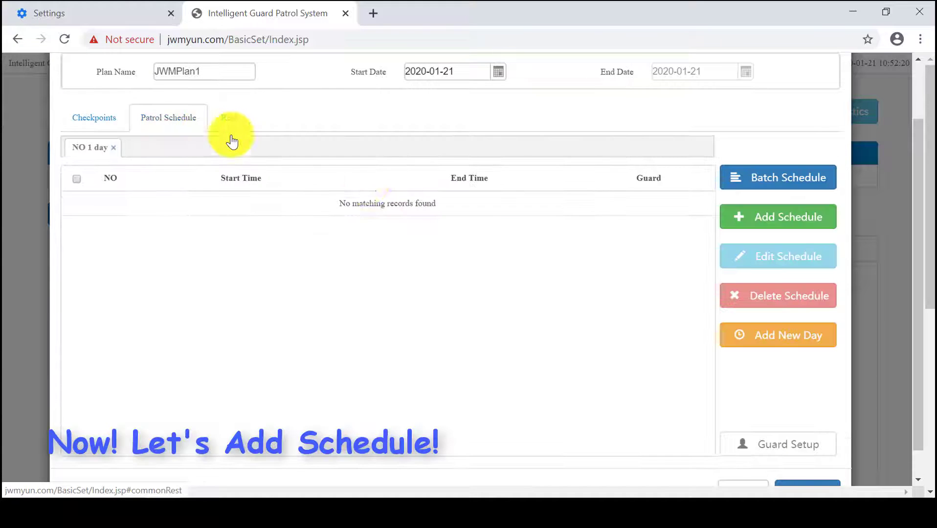
left_click(775, 178)
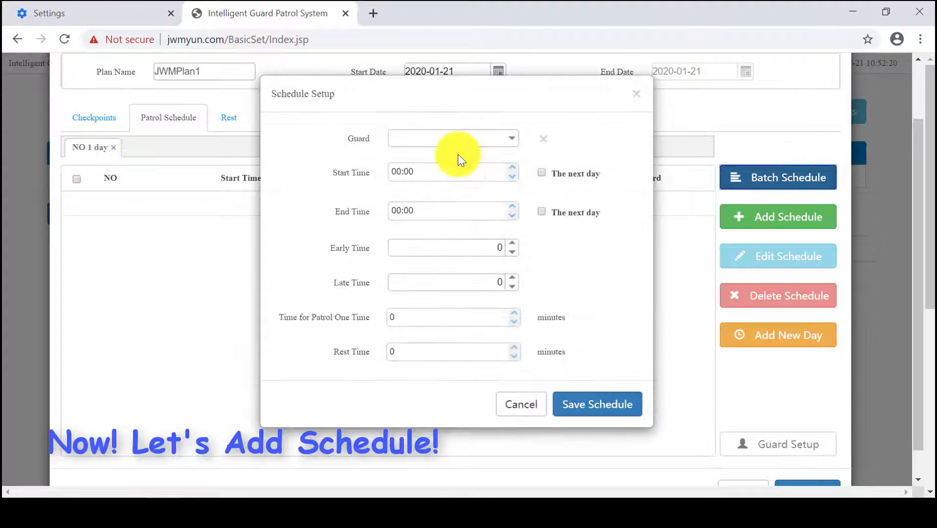
left_click(446, 140)
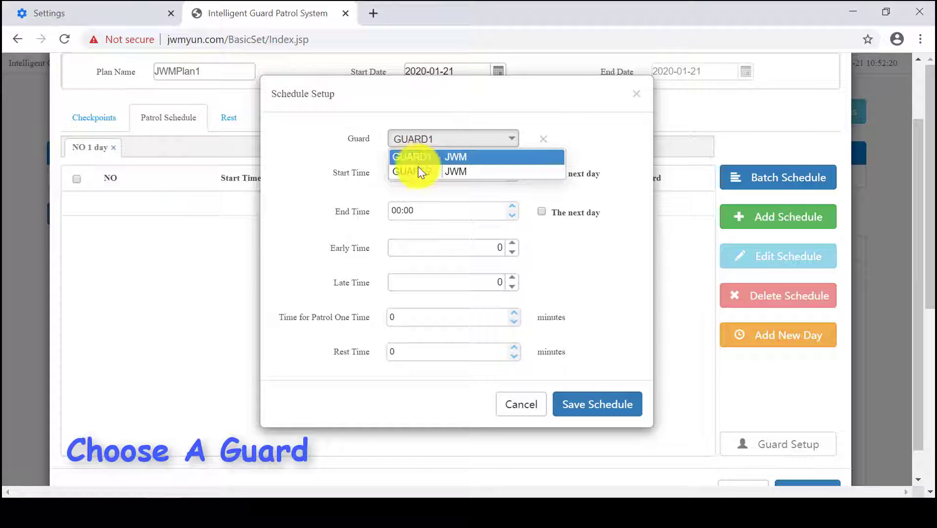
left_click(433, 152)
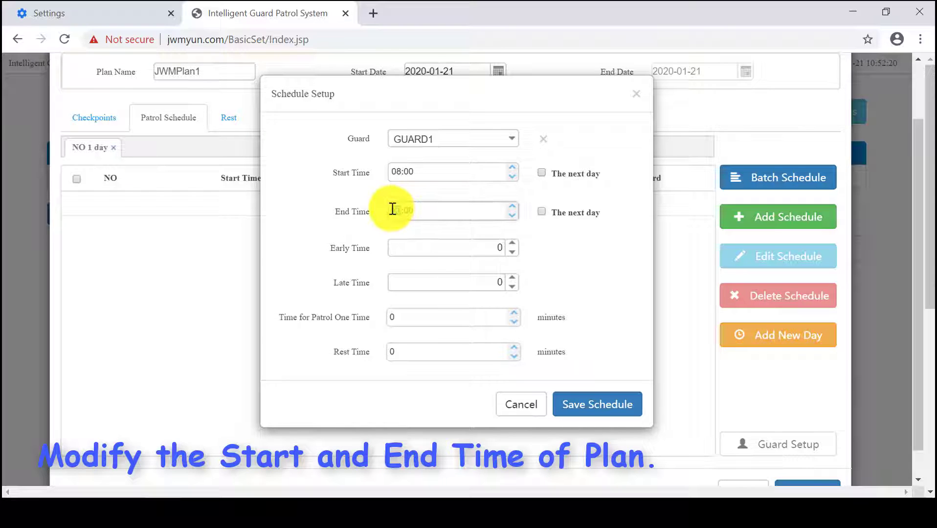
- Set both the early time and the late time of the batch schedule to 10
double_click(424, 249)
type("10")
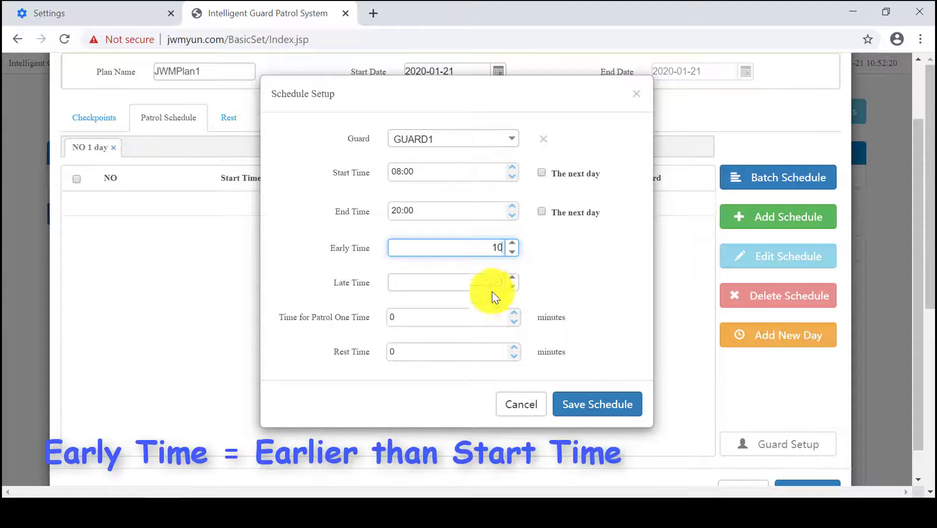
double_click(492, 286)
type("10")
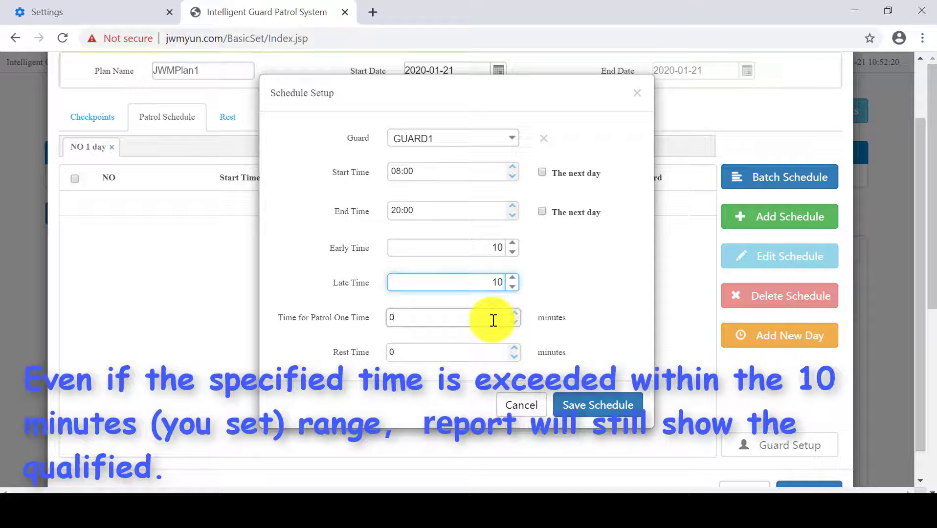
- Set the time for one patrol to 60 minutes and the rest time to 90 minutes, and save the batch schedule
double_click(500, 319)
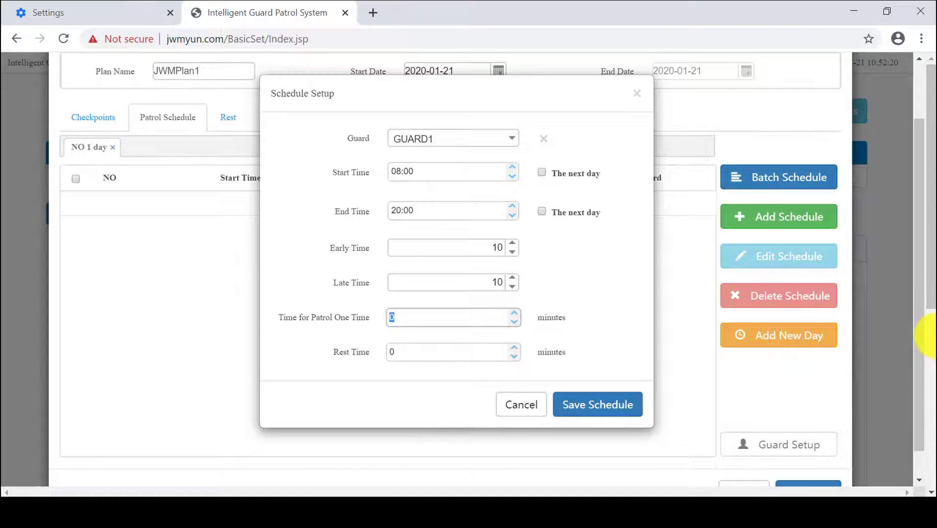
type("60")
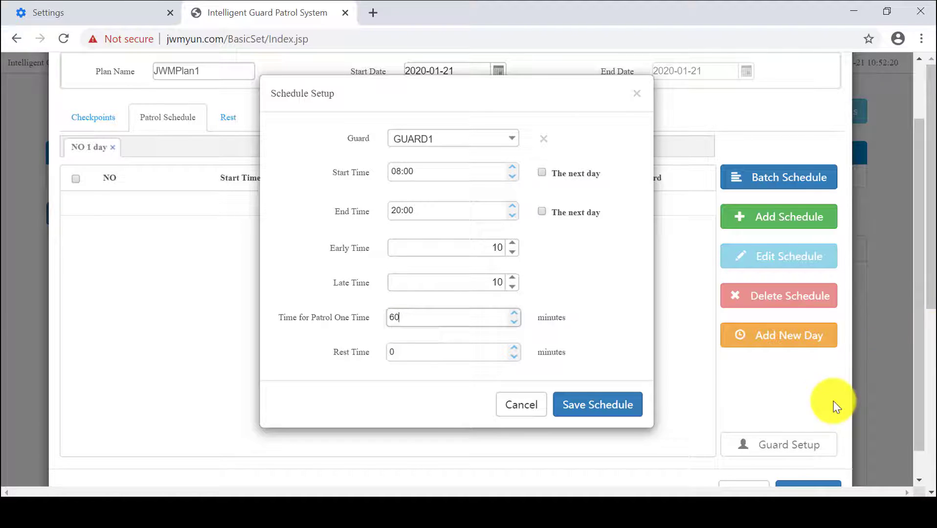
double_click(473, 351)
type("9:0")
left_click(589, 404)
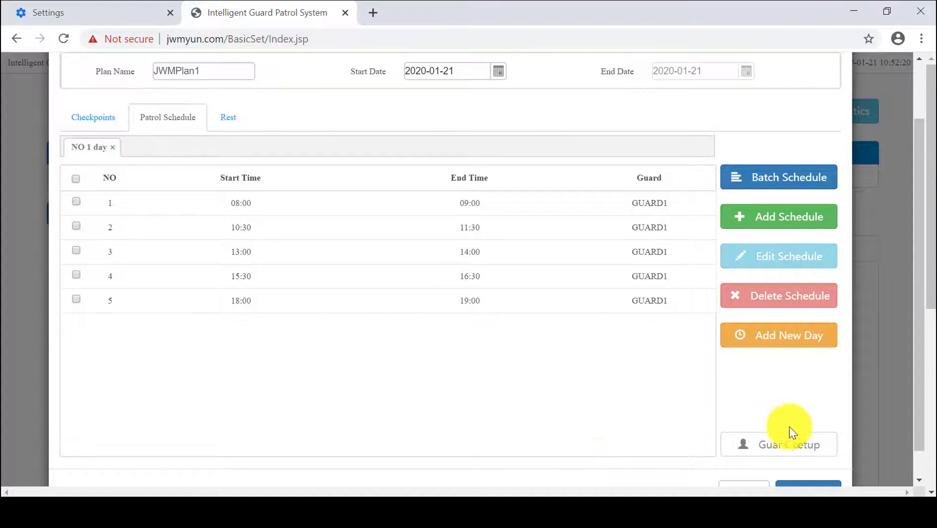
- Assign GUARD2 to the 10:30–11:30 patrol in the schedule and save the change
left_click(665, 227)
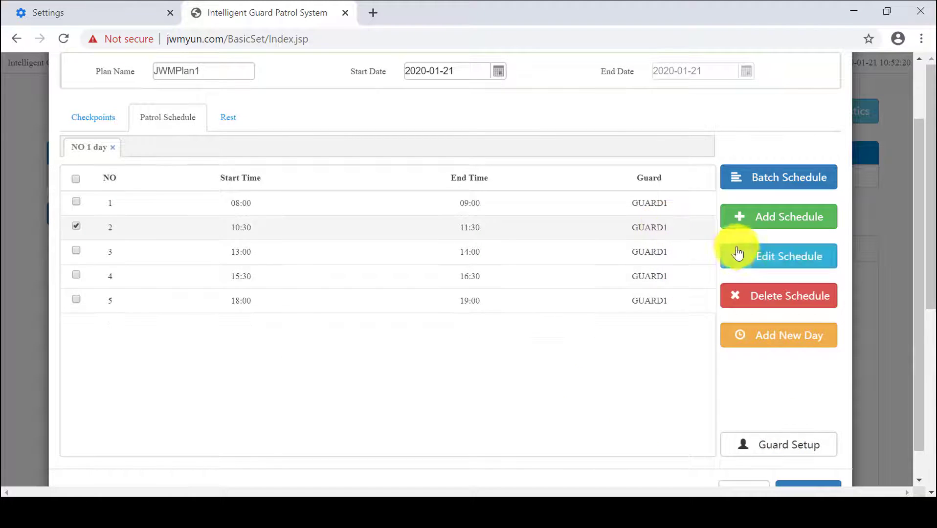
left_click(766, 267)
left_click(458, 137)
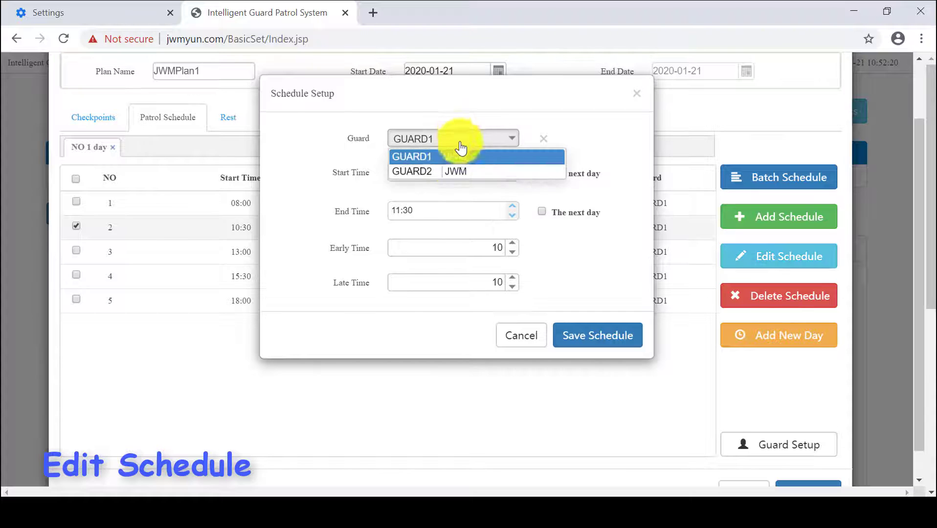
left_click(437, 172)
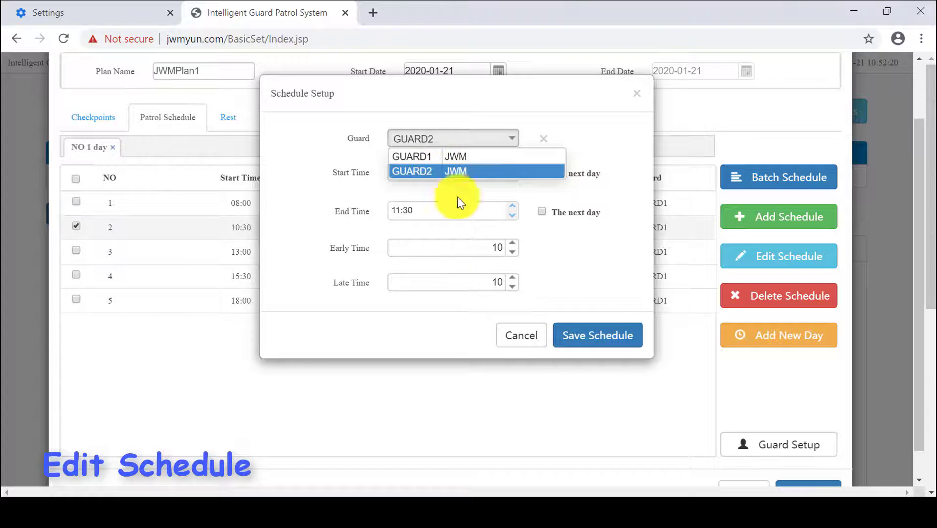
left_click(609, 336)
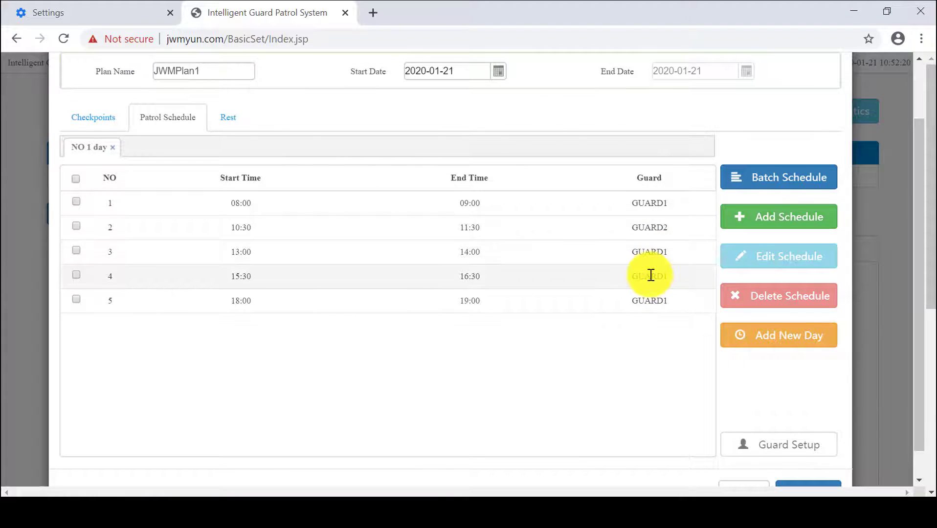
- Assign GUARD2 to the 15:30–16:30 patrol in the schedule and save the change
left_click(651, 275)
double_click(651, 275)
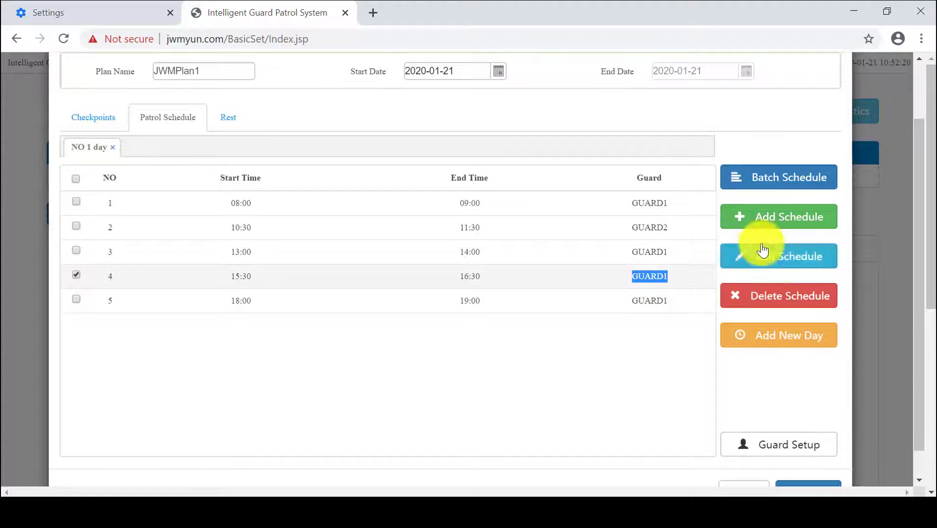
left_click(799, 304)
left_click(797, 257)
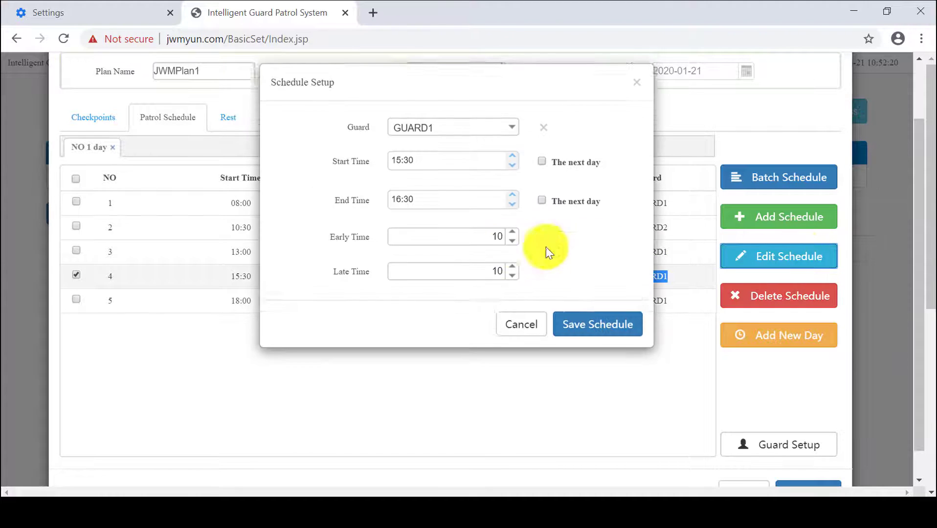
left_click(511, 138)
left_click(503, 170)
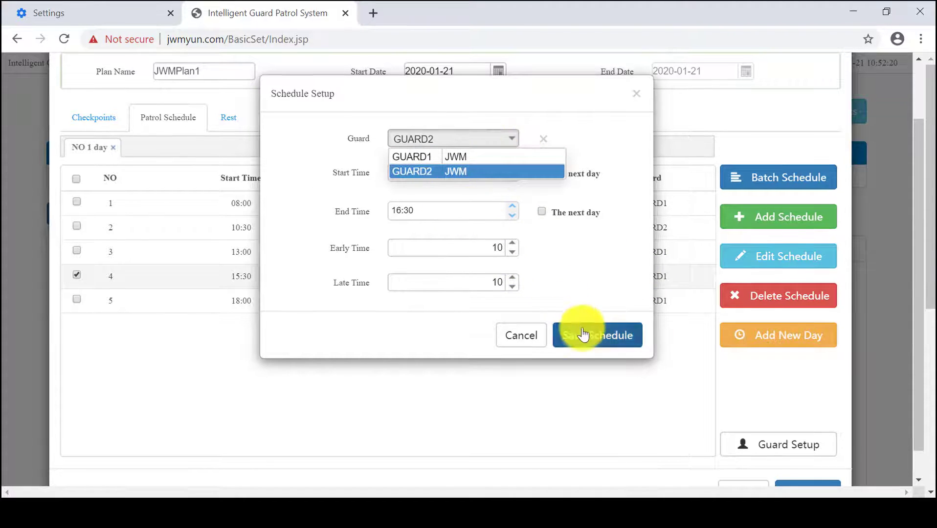
left_click(607, 331)
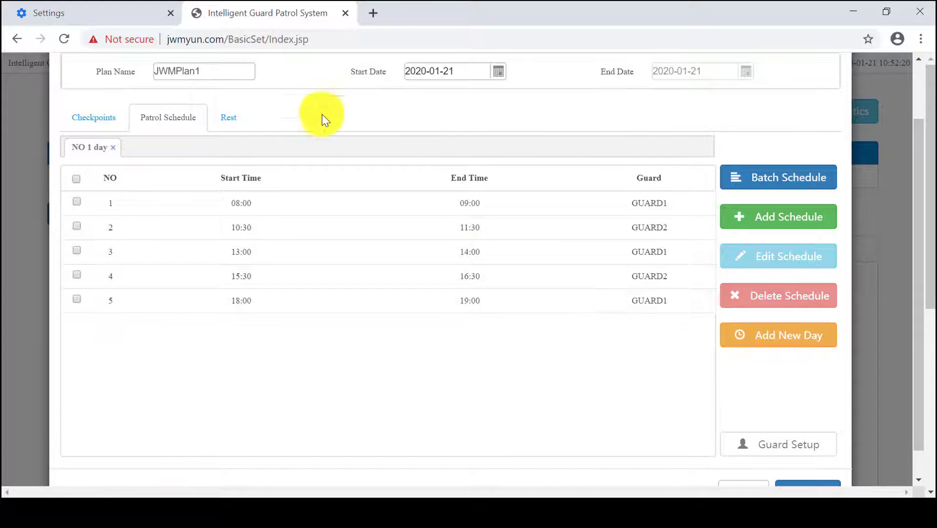
- Set Saturday and Sunday as weekly rest, add 2020-01-21 and 2020-01-30 as special rest days, and save the plan
left_click(229, 115)
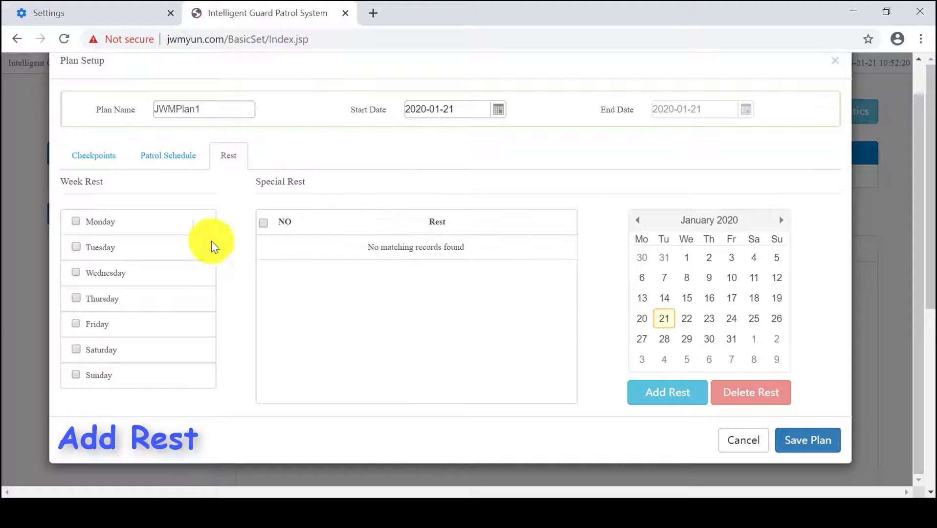
left_click(77, 375)
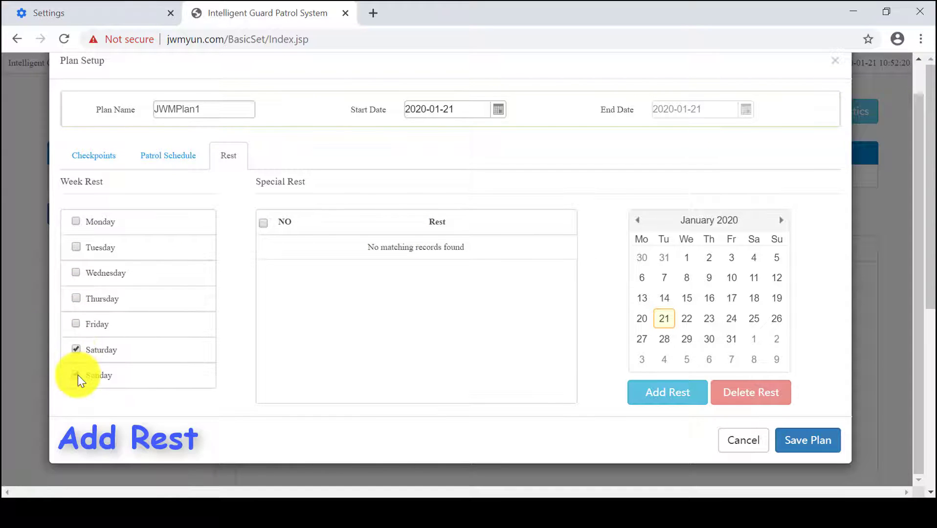
left_click(650, 392)
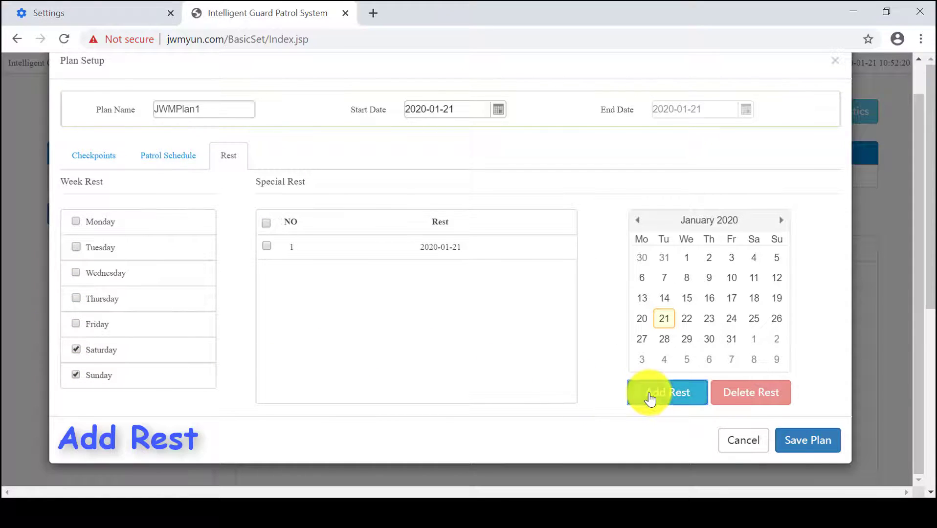
left_click(708, 340)
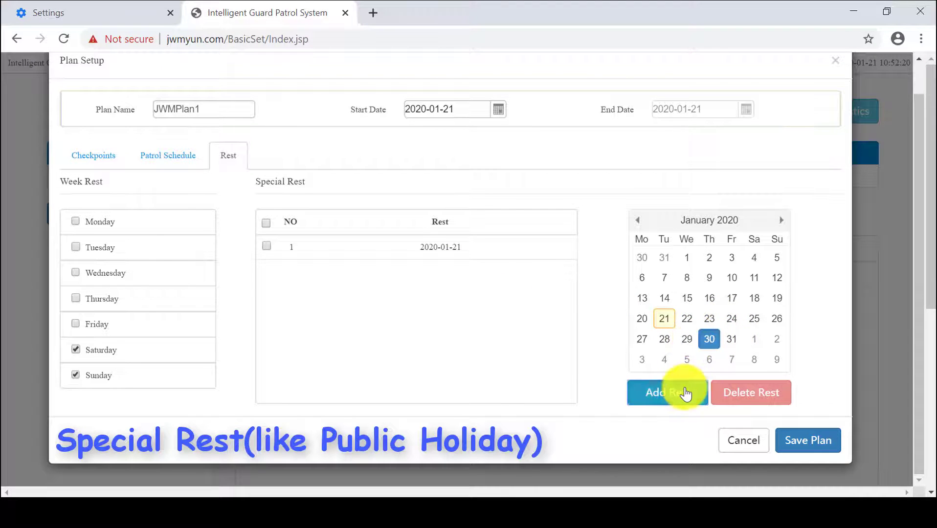
left_click(670, 391)
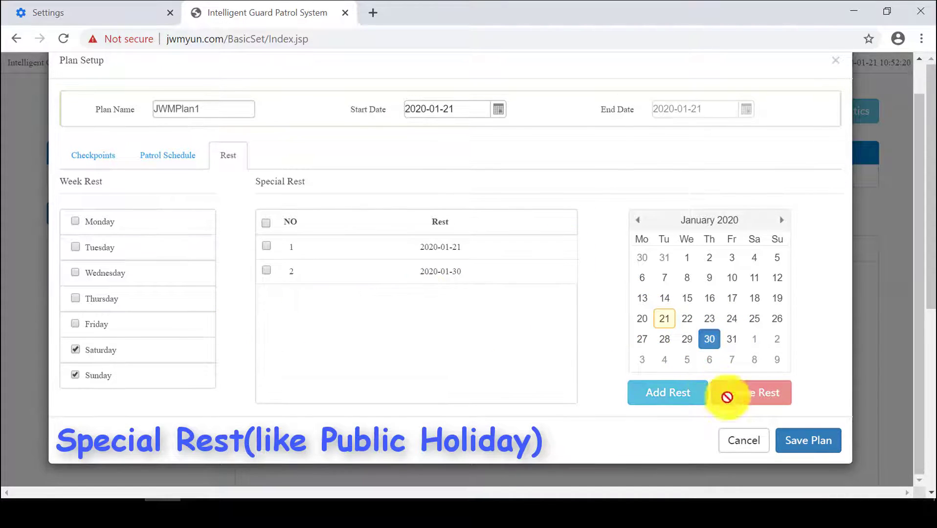
left_click(804, 440)
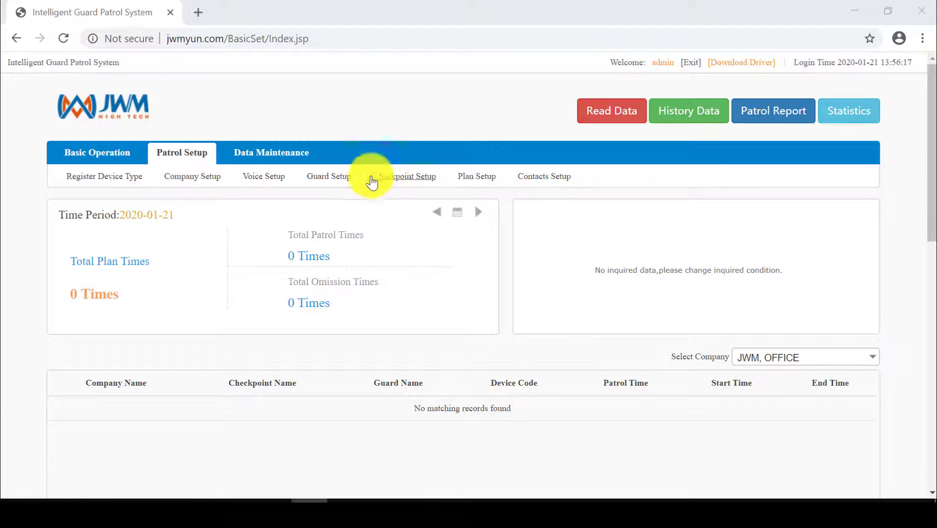
- Add a voice named "Please close the door." in the voice setup and save it
left_click(258, 177)
left_click(371, 143)
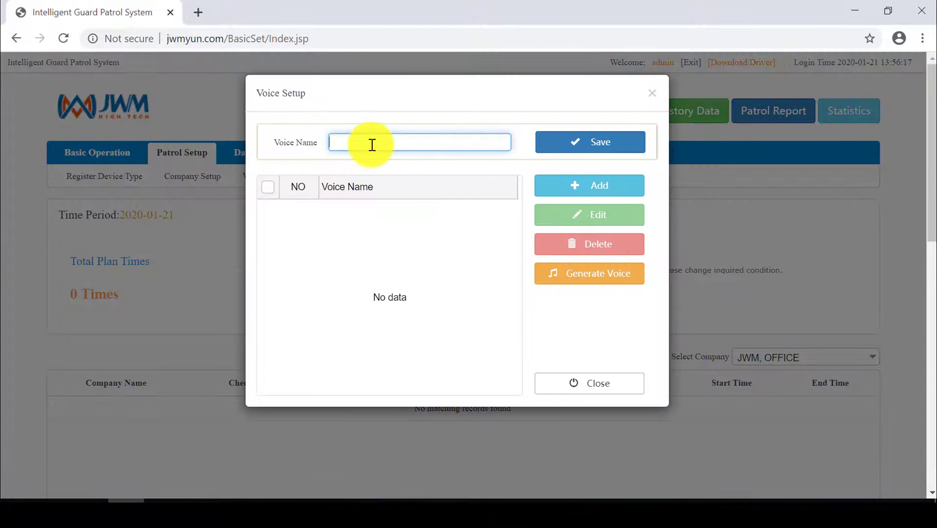
type("Please close the door.")
left_click(578, 143)
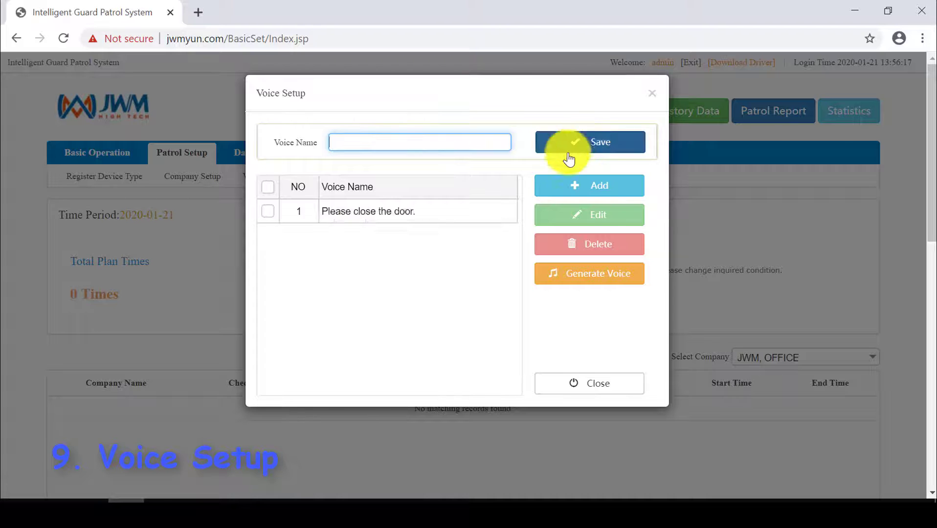
- Generate the voice library from the "Please close the door." entry and close the voice setup
left_click(270, 211)
left_click(621, 277)
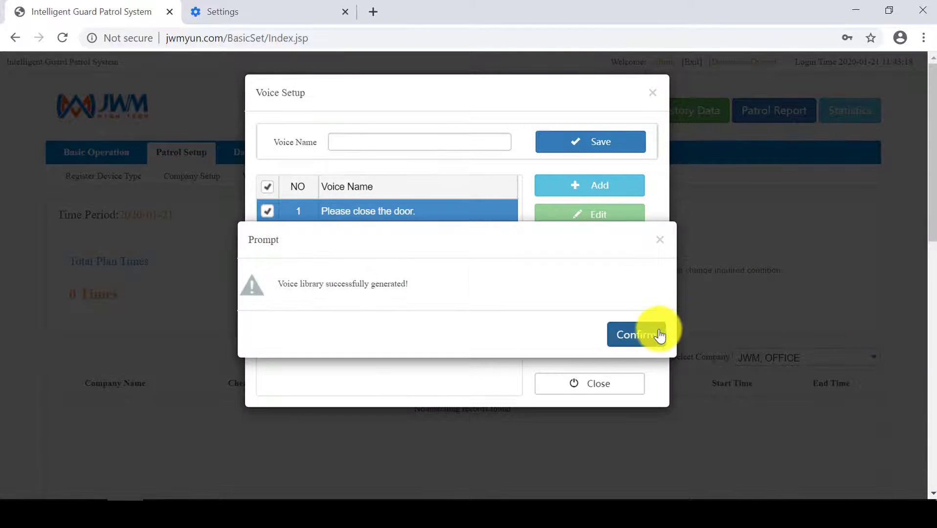
left_click(657, 333)
left_click(609, 379)
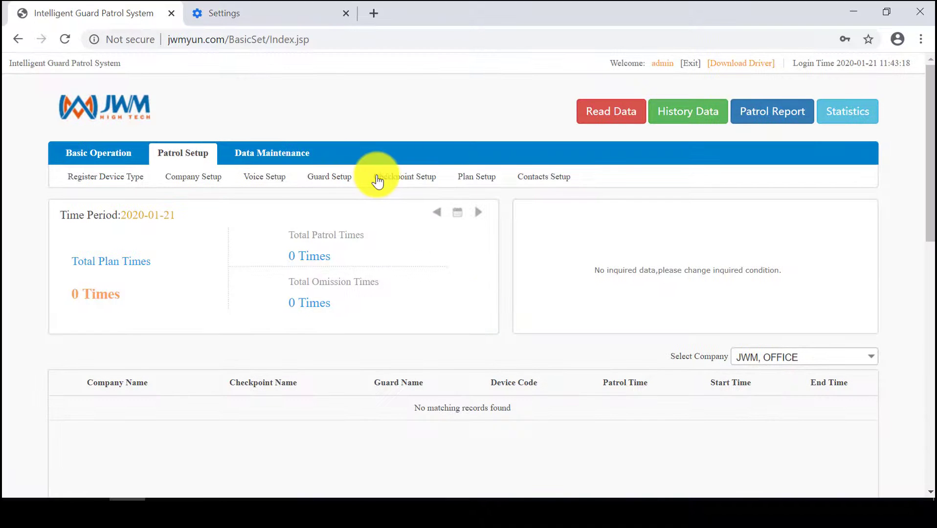
- Assign the "Please close the door." voice to CHECKPOINT1 in the checkpoint setup and save it
left_click(379, 177)
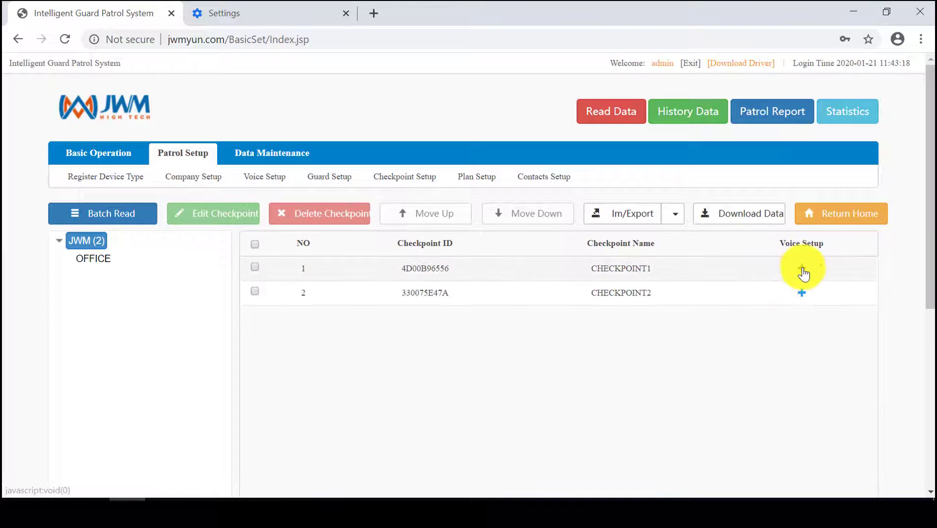
left_click(802, 268)
left_click(477, 208)
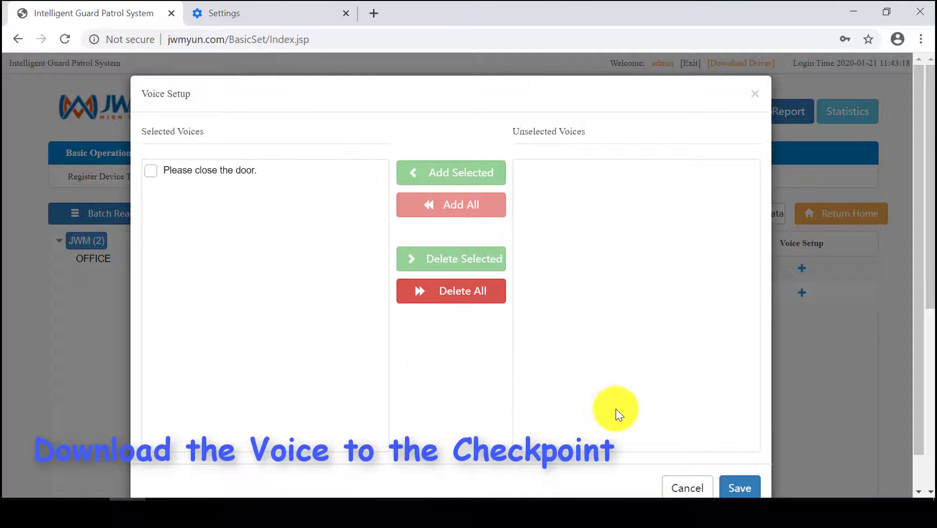
left_click(741, 488)
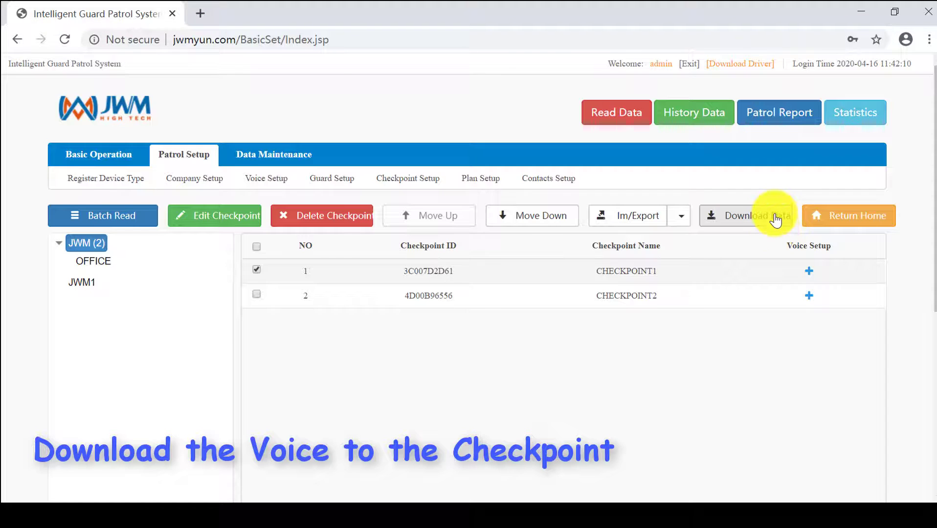
- Download the configured voice data of CHECKPOINT1 to the device and close the checkpoint list
left_click(774, 217)
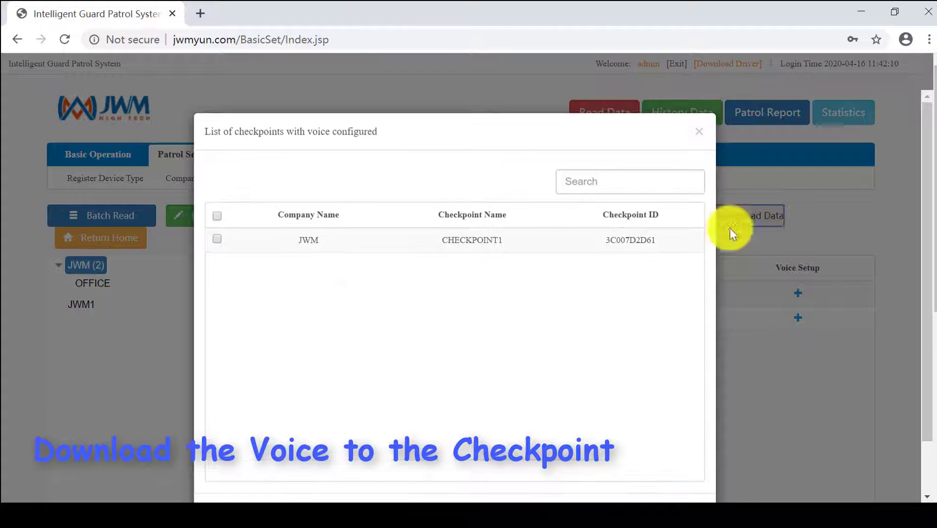
left_click(217, 216)
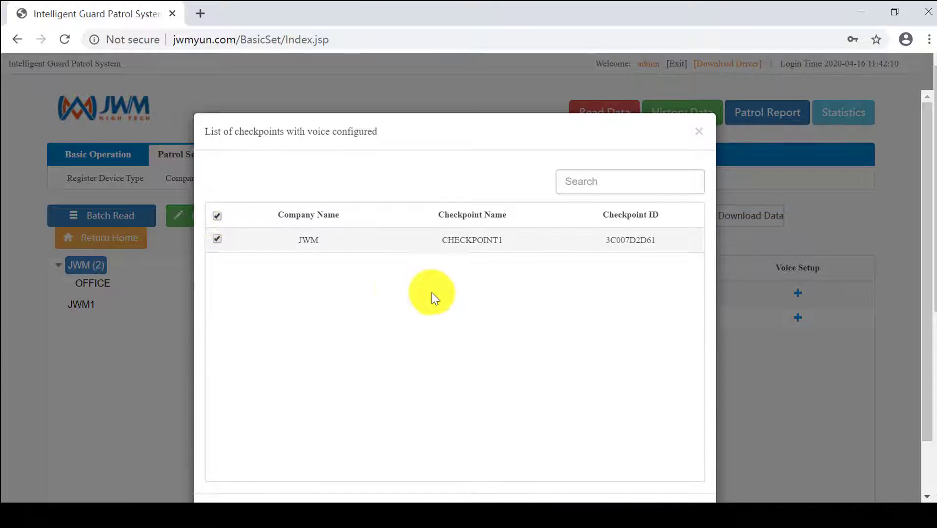
scroll(421, 294, "down", 1)
left_click(677, 457)
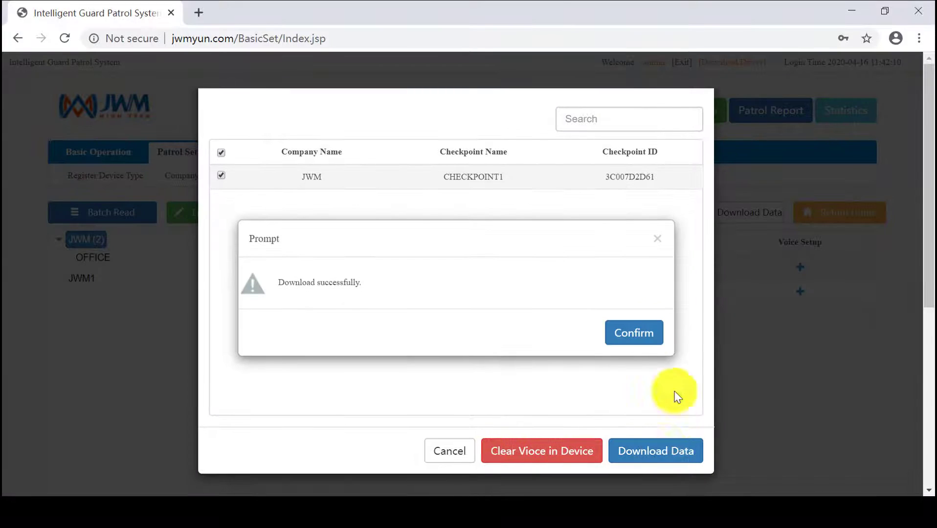
left_click(636, 330)
left_click(451, 460)
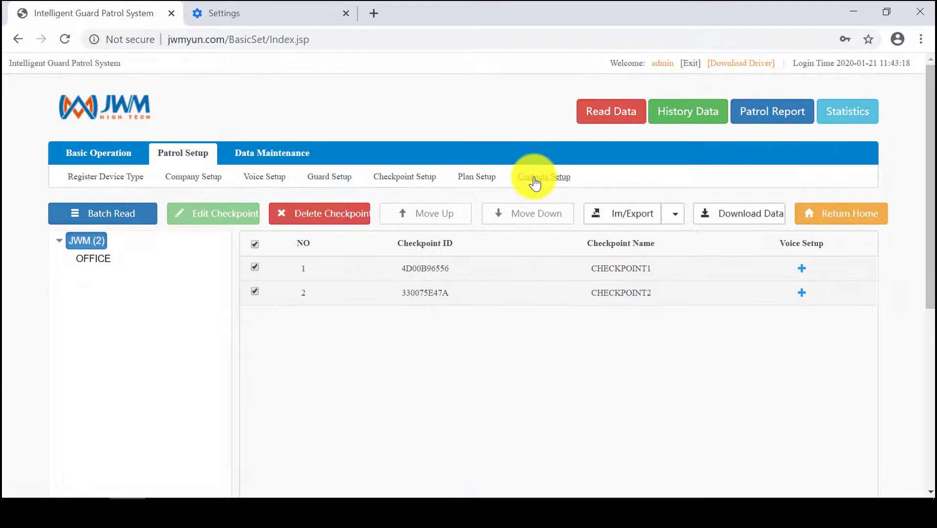
- Add a contact to JWM in the contacts setup, entering the contact's name and telephone number, and save it
left_click(534, 177)
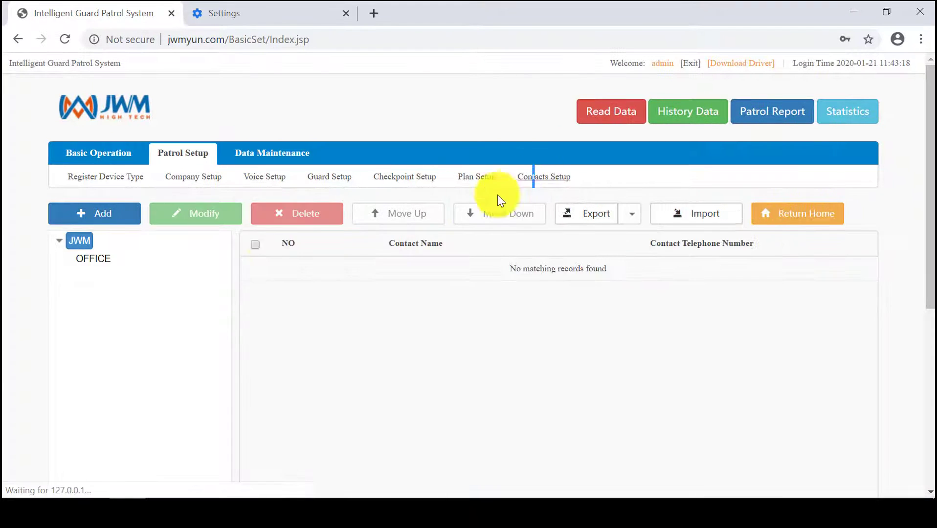
left_click(117, 215)
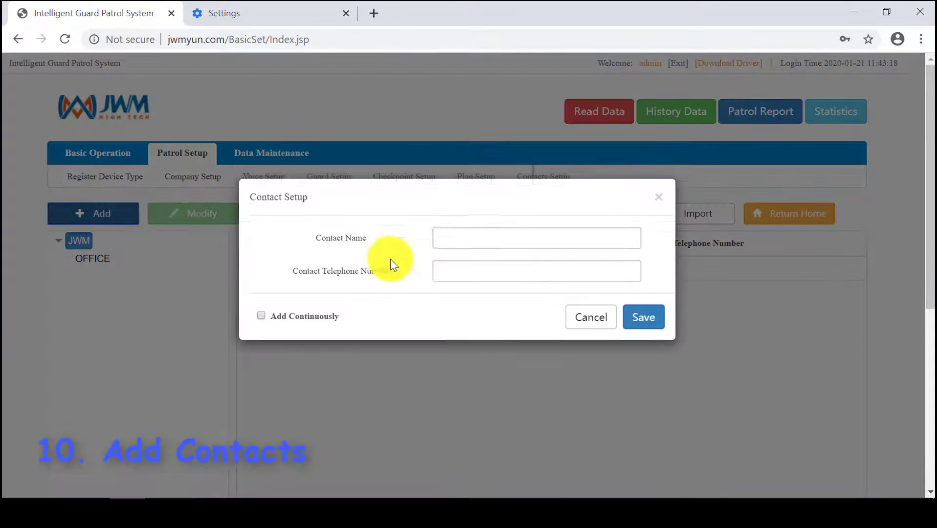
left_click(482, 248)
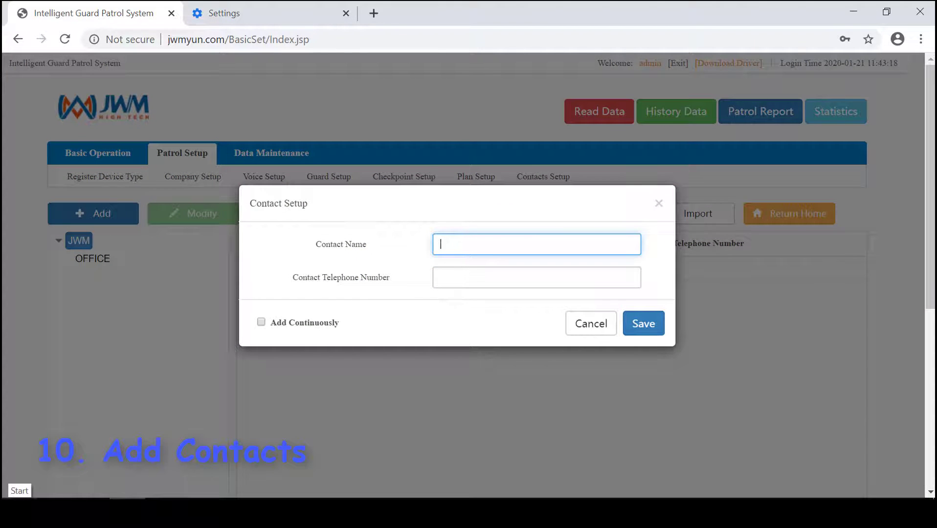
type("Hann a")
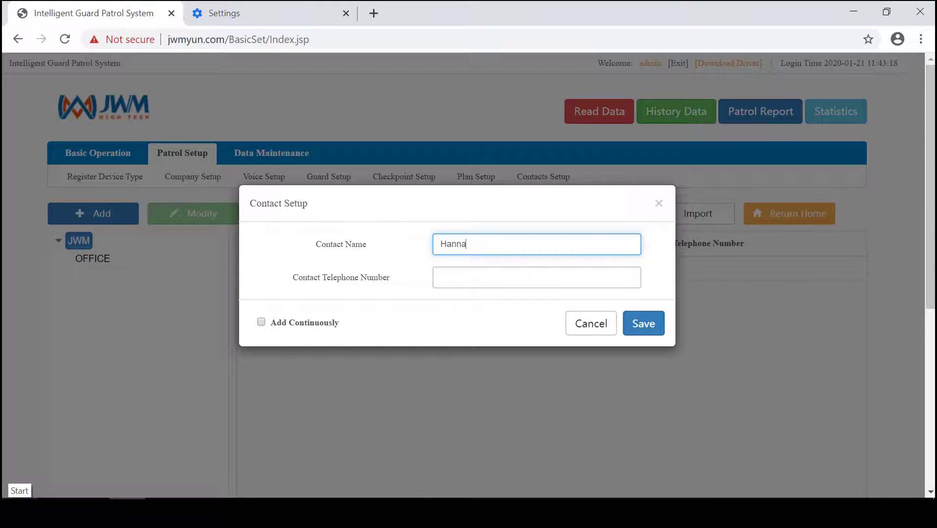
left_click(486, 276)
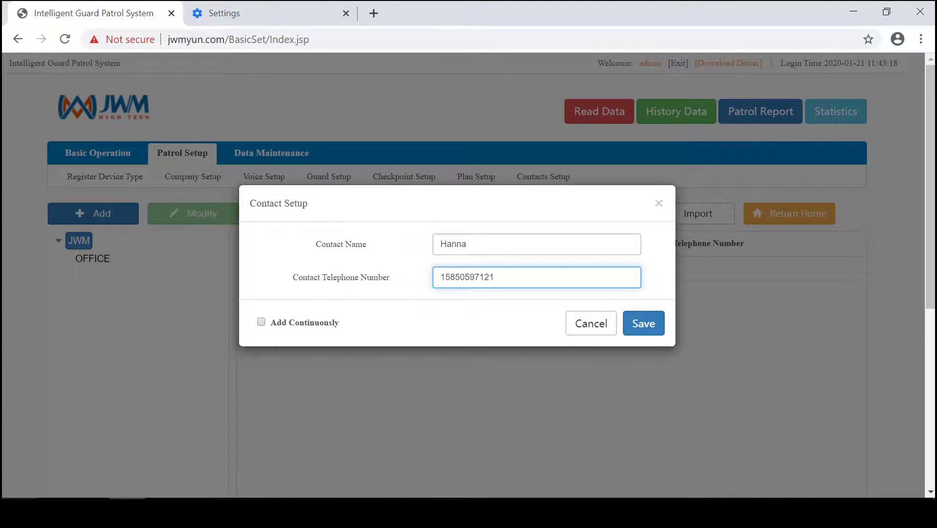
left_click(648, 327)
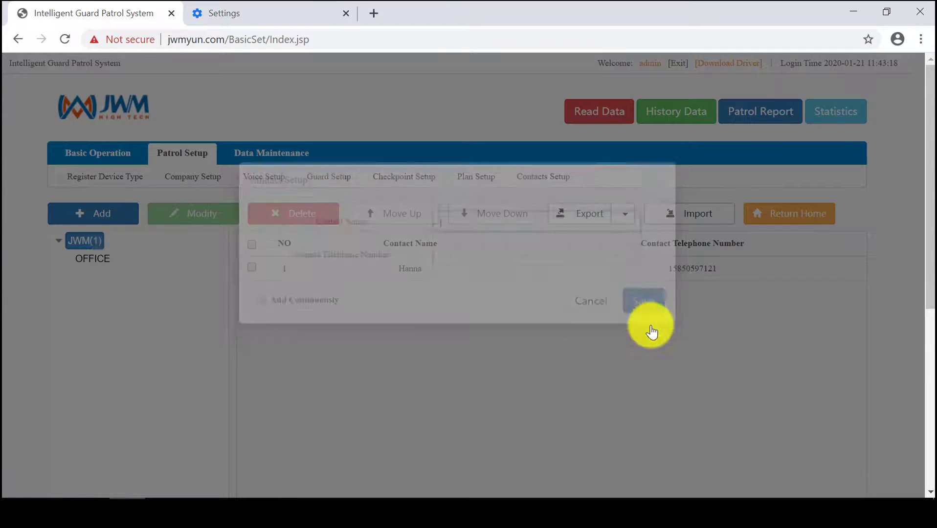
- Download the JWM contact list to the device
right_click(513, 277)
left_click(533, 287)
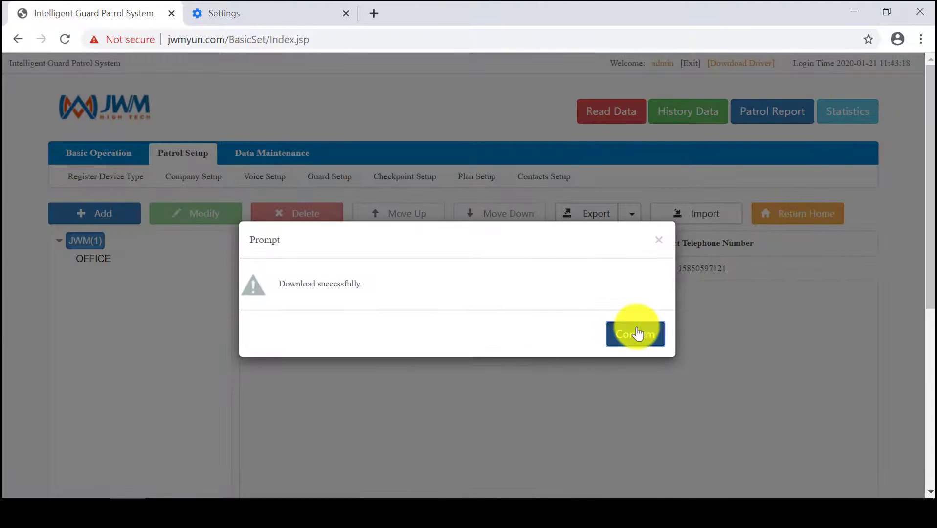
left_click(637, 334)
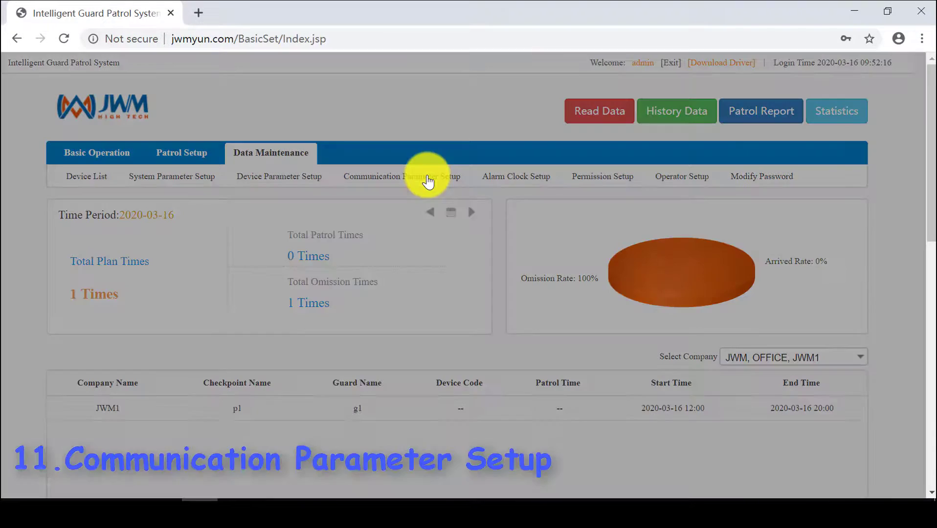
- Set the communication parameters to Other ISP with the APN cmnet and save them
left_click(428, 182)
left_click(433, 209)
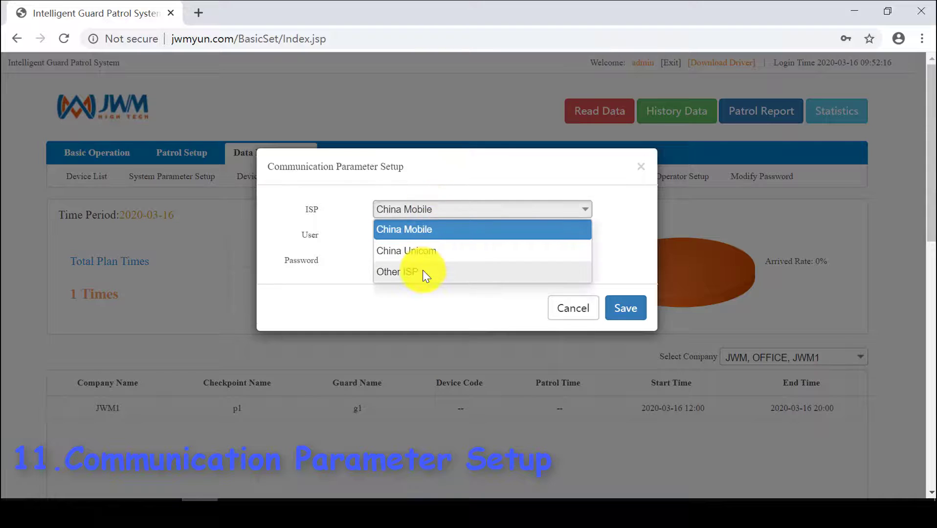
left_click(423, 270)
left_click(450, 236)
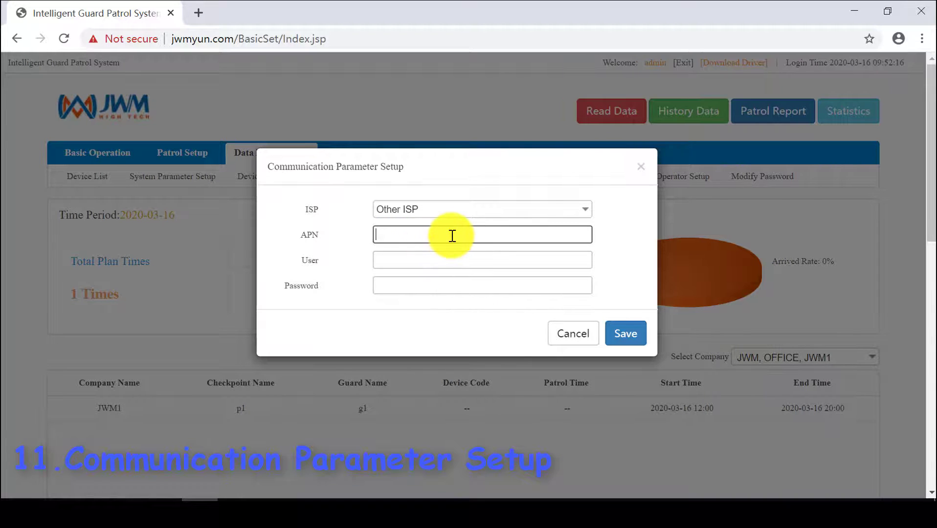
type("cn")
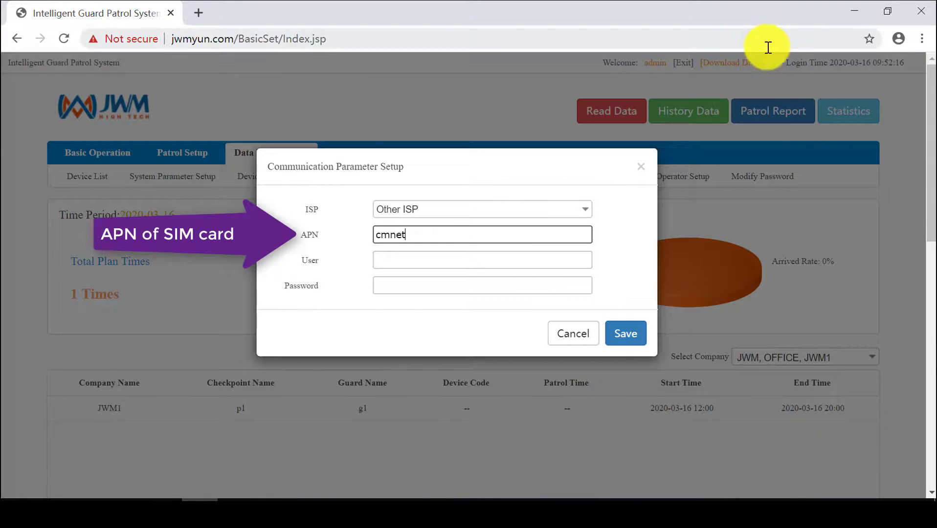
left_click(637, 335)
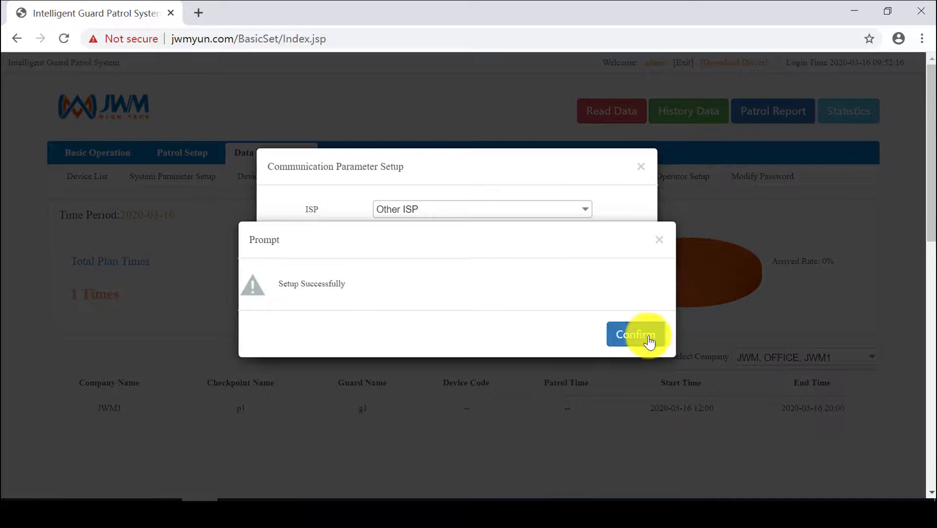
left_click(642, 340)
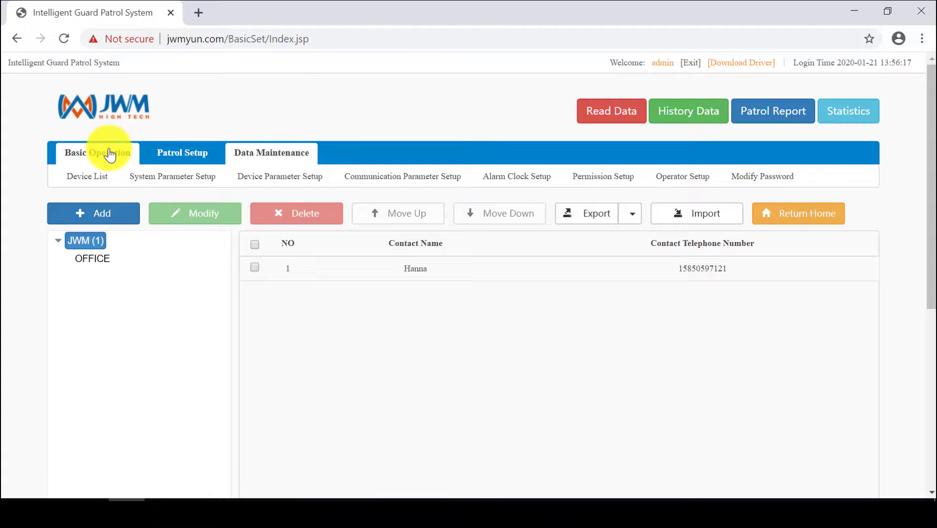
- Clear the data in the patrol device and synchronize the device's time
left_click(104, 153)
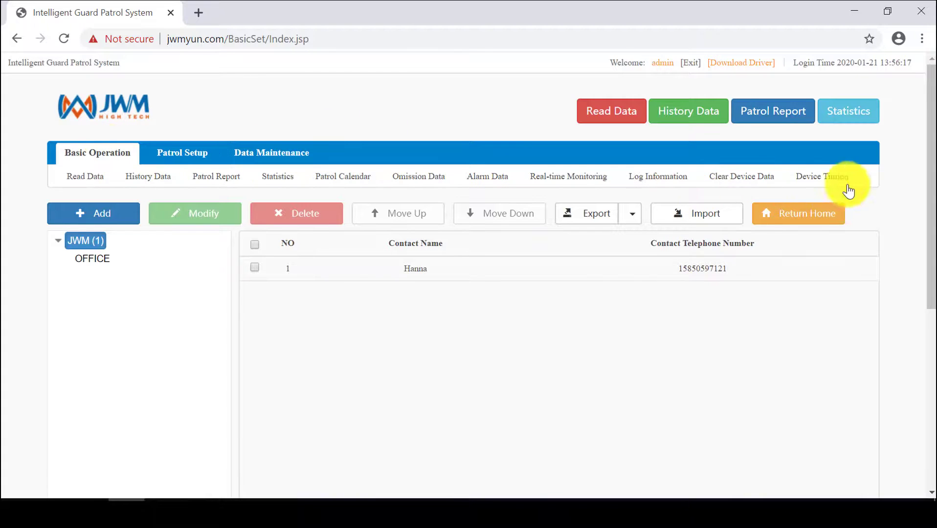
left_click(711, 179)
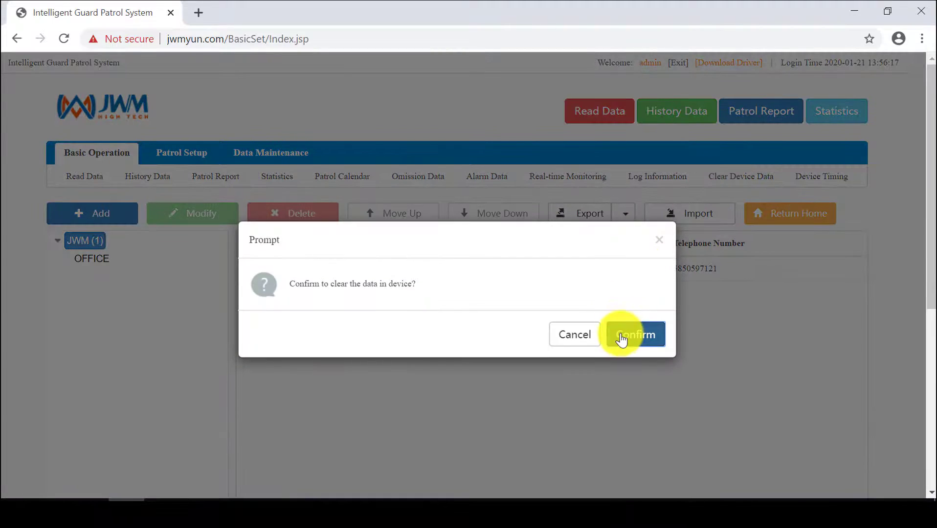
left_click(623, 333)
left_click(620, 332)
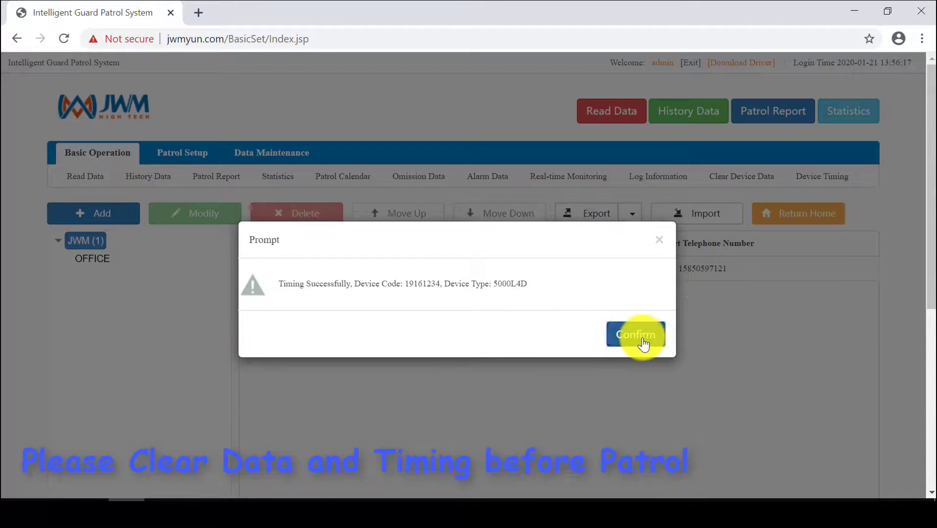
left_click(640, 336)
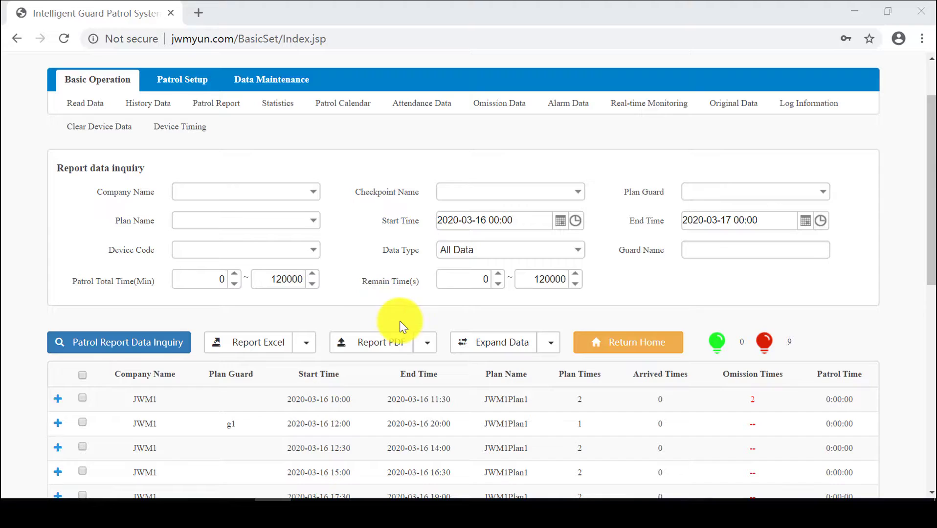
- Run a patrol report data inquiry for all data and review the listed plan, arrived and omission times
left_click(223, 105)
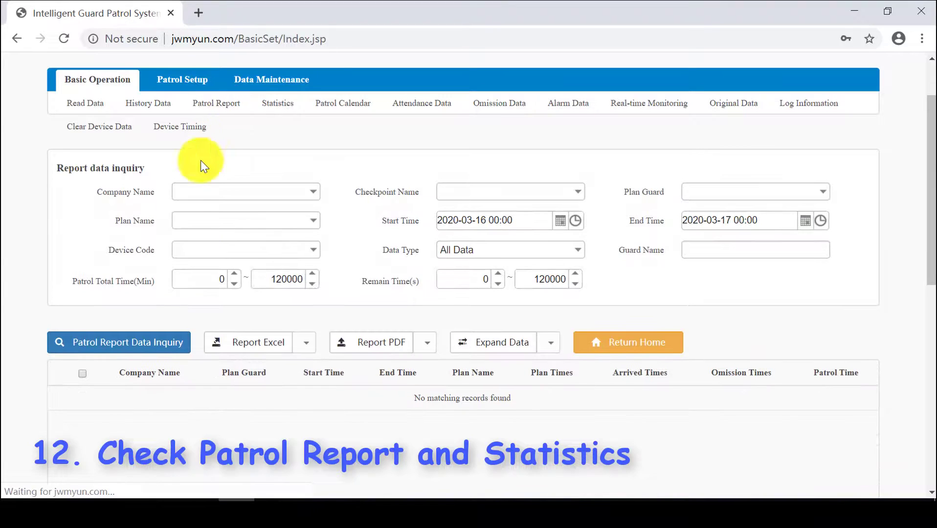
left_click(111, 342)
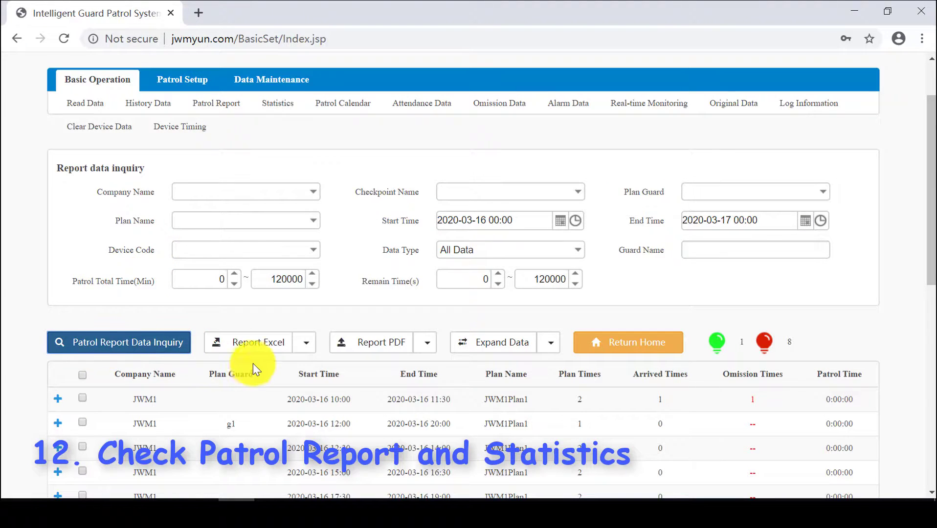
scroll(328, 371, "down", 2)
scroll(328, 372, "up", 2)
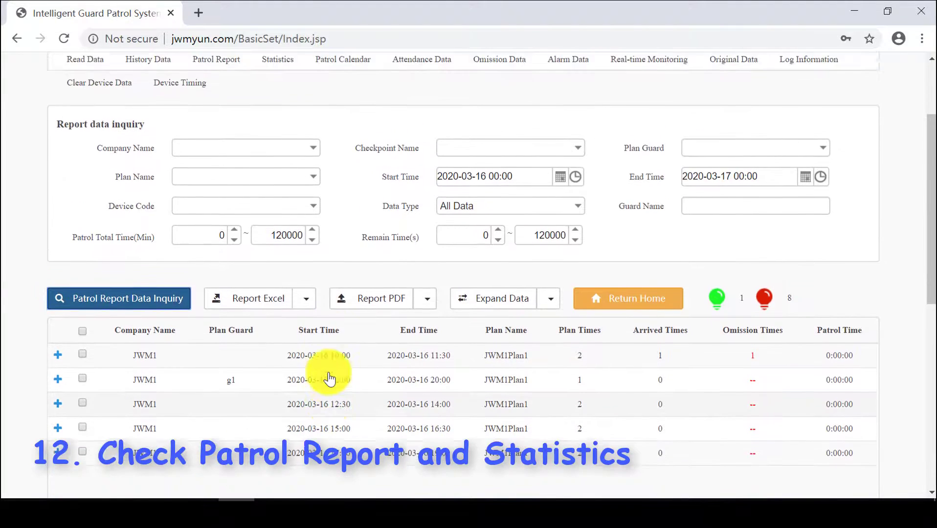
- Query the patrol statistics by company and view the results as a chart
left_click(195, 81)
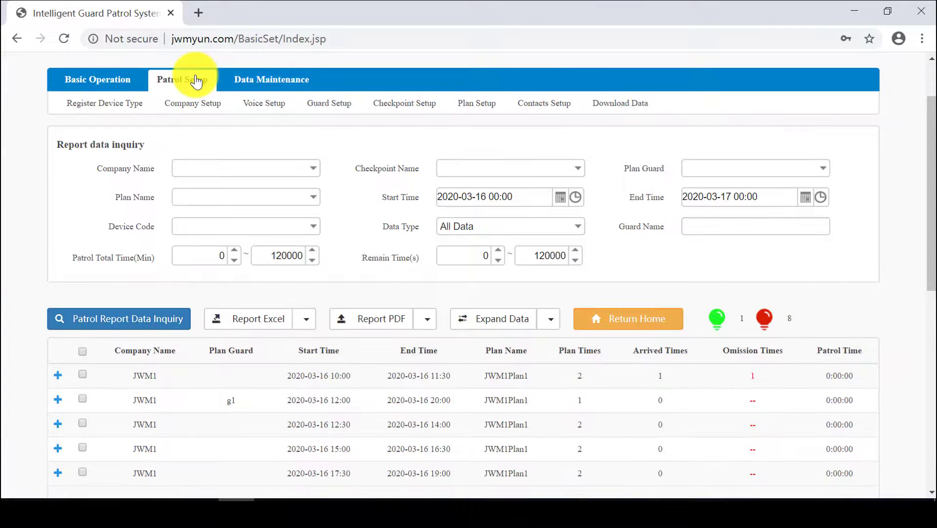
left_click(275, 104)
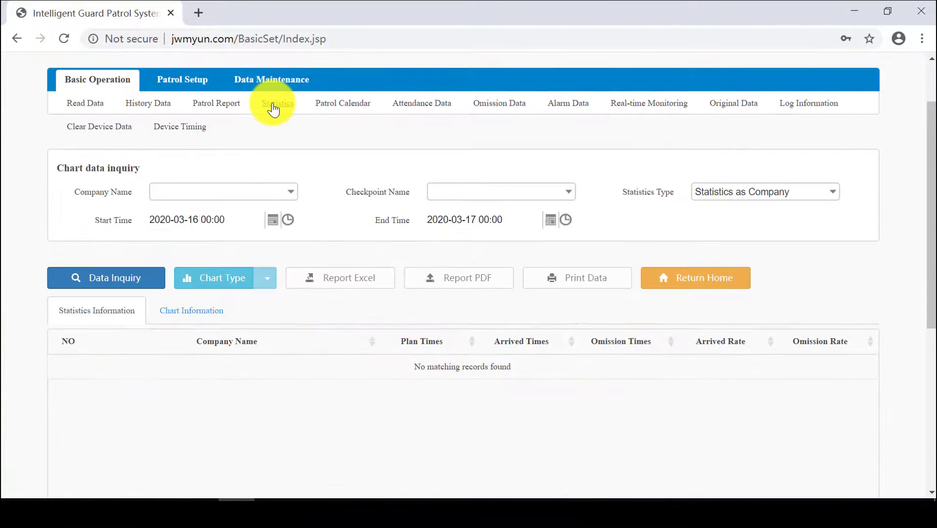
left_click(135, 284)
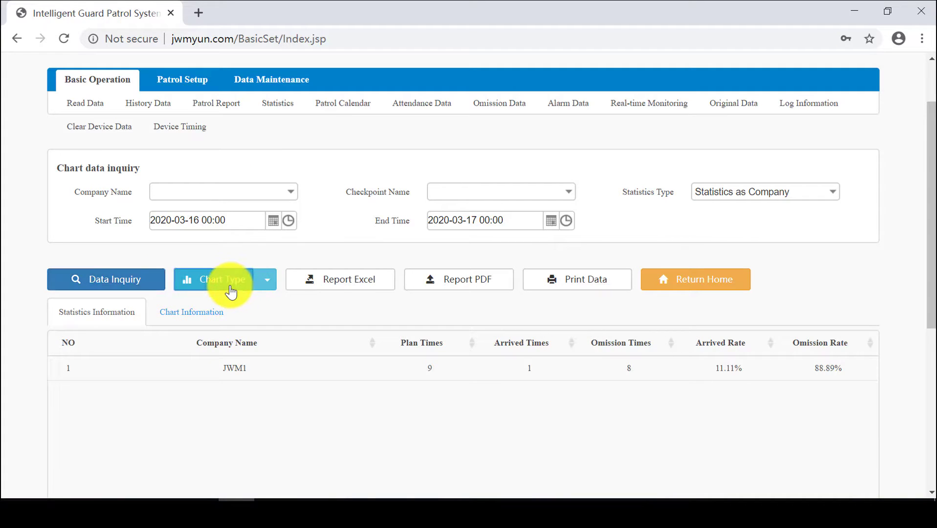
scroll(246, 293, "down", 1)
left_click(195, 240)
scroll(270, 286, "down", 4)
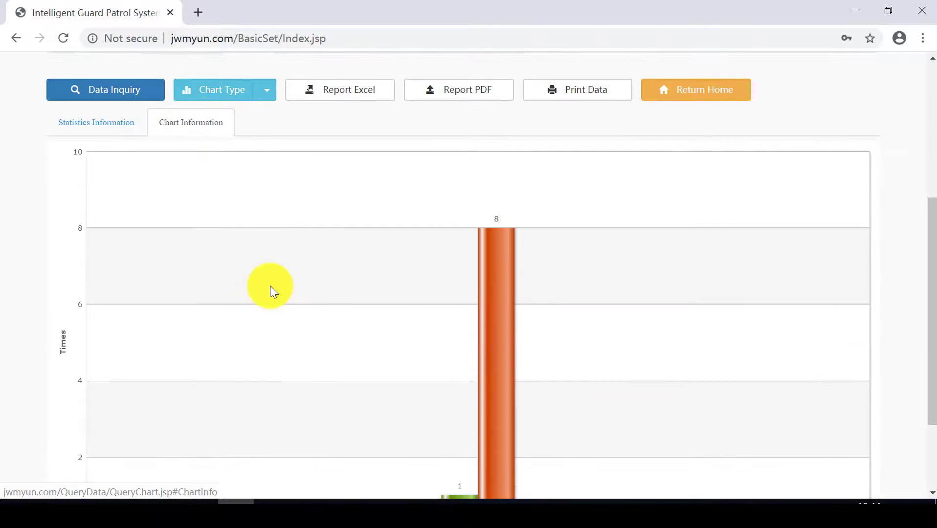
- Open the patrol calendar and examine the daily plan, arrived and omission times for the month
scroll(270, 286, "up", 1)
scroll(270, 285, "up", 1)
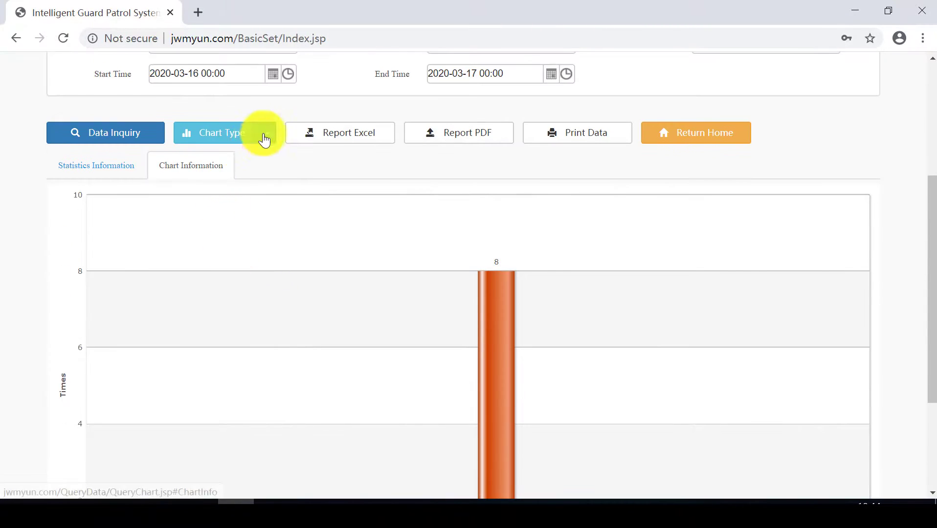
left_click(317, 165)
scroll(315, 165, "down", 3)
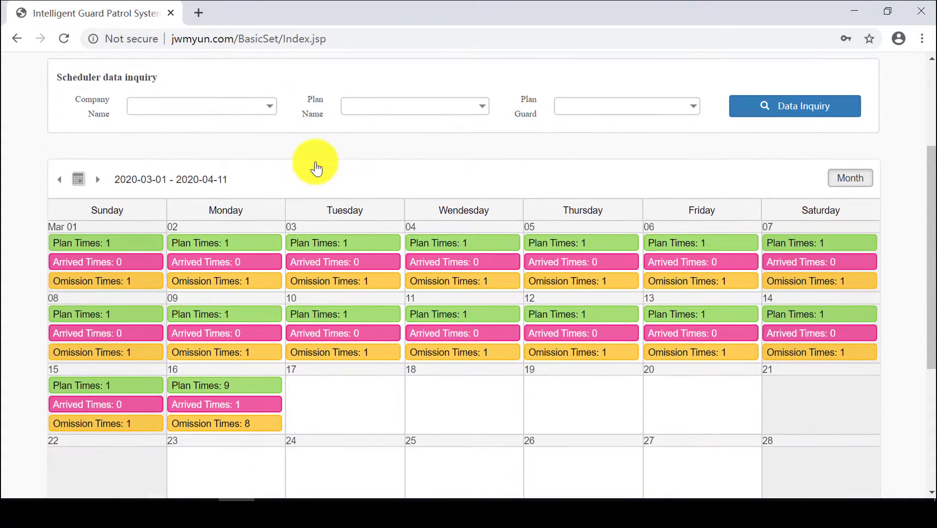
scroll(315, 164, "down", 3)
scroll(315, 162, "up", 5)
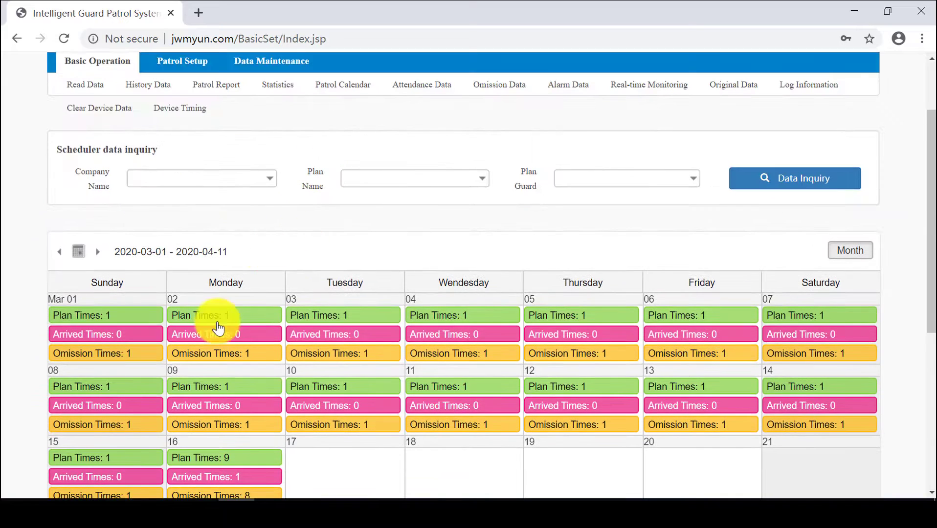